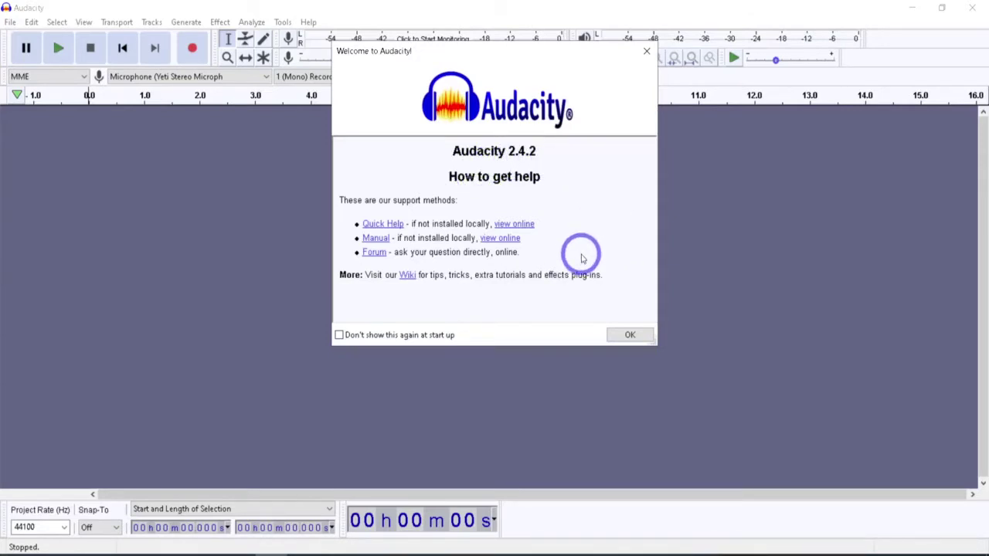
Close the welcome message, turning off its display at start-up, and record a microphone clip about 2 seconds long
left_click(340, 336)
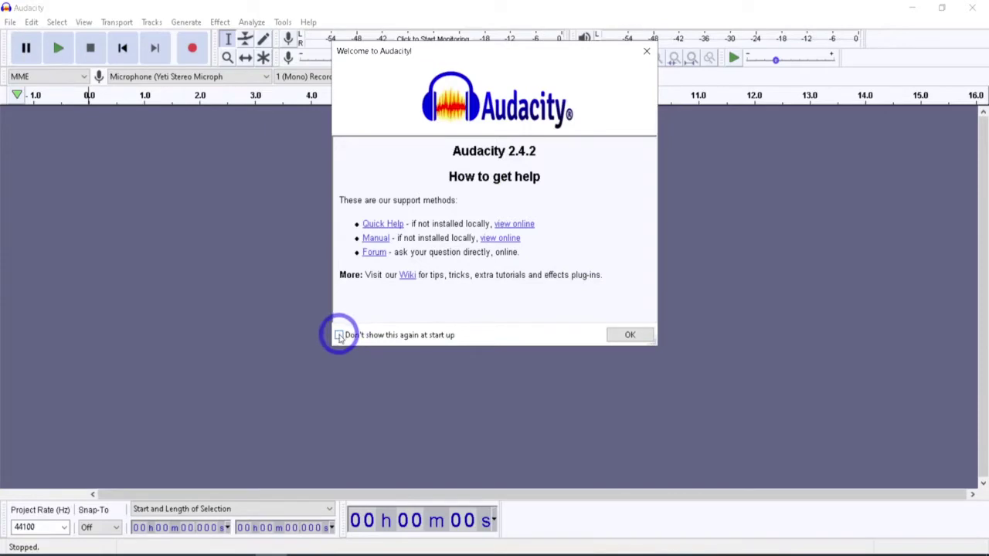
left_click(629, 335)
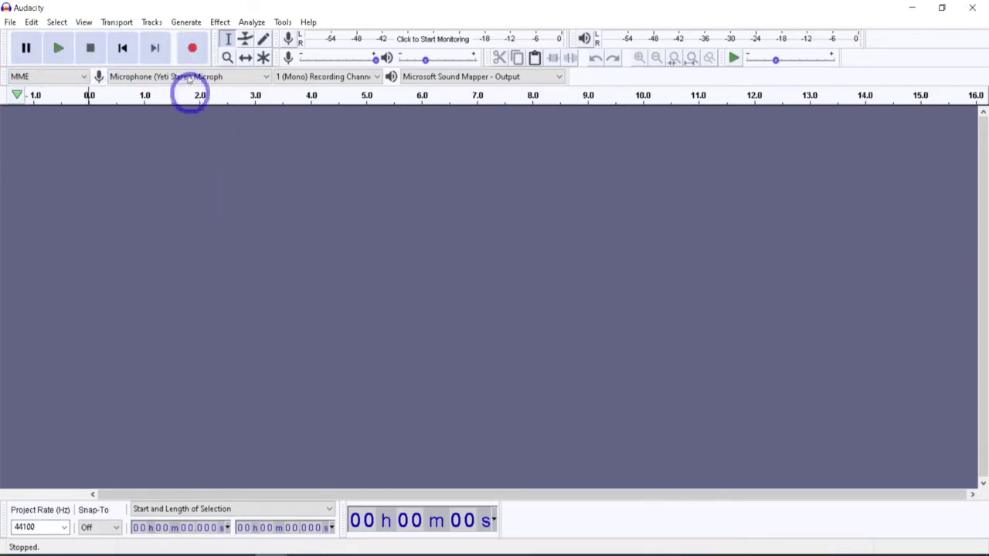
left_click(193, 49)
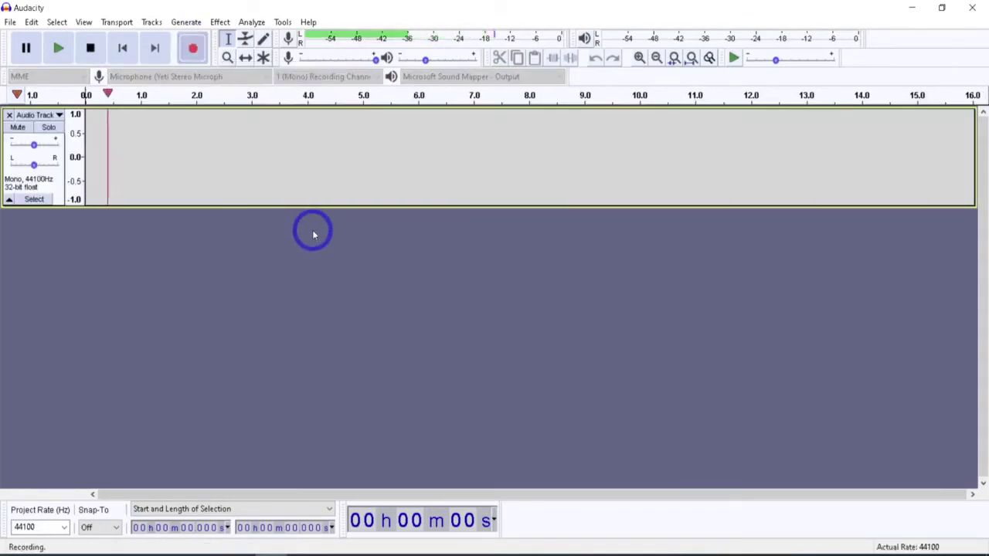
left_click(90, 48)
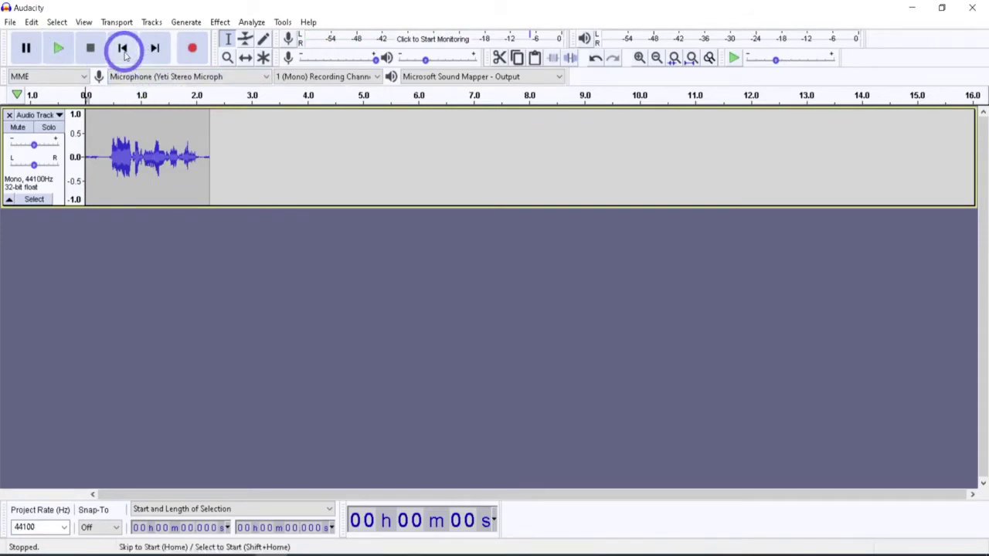
Return the playback cursor to the start of the recorded clip and play it back
left_click(168, 132)
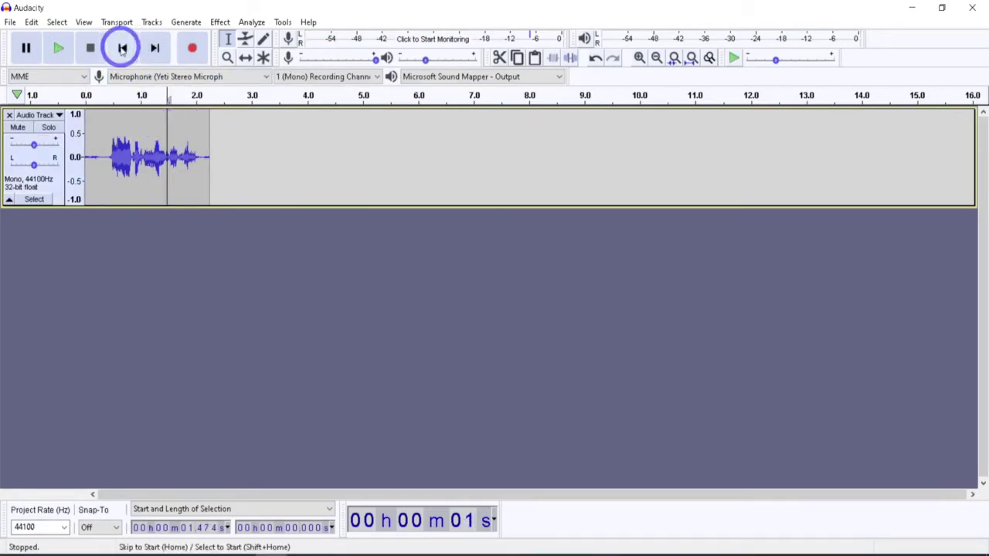
left_click(122, 48)
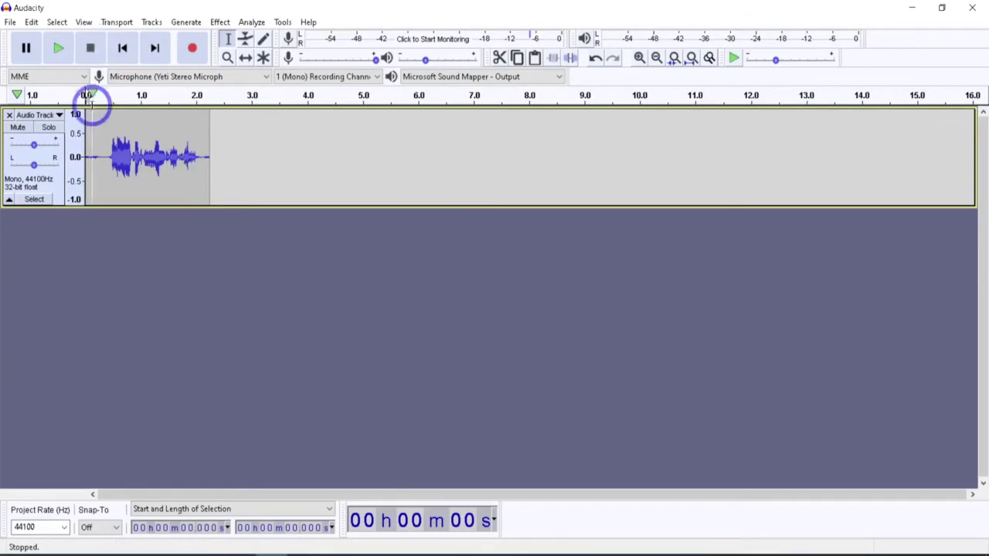
left_click(25, 46)
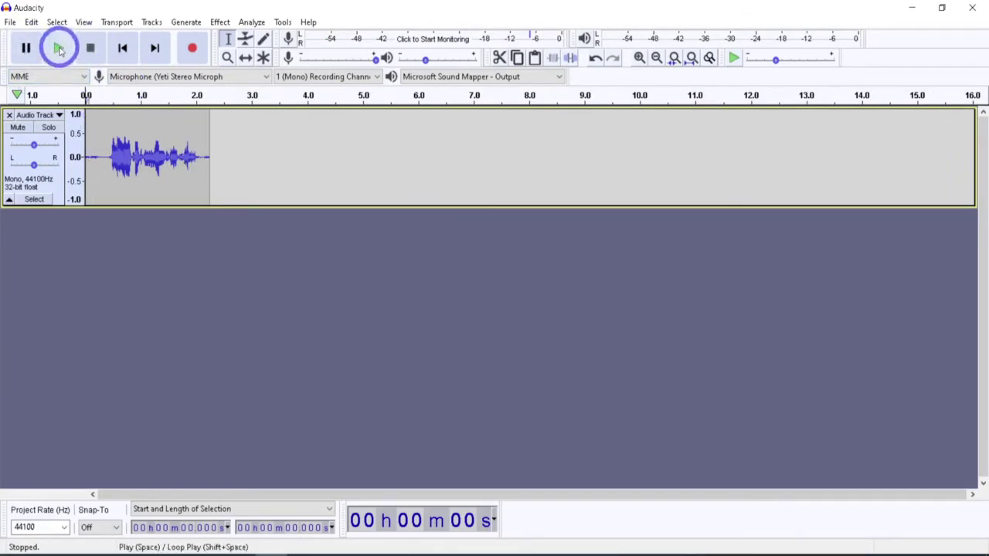
left_click(59, 49)
left_click(90, 48)
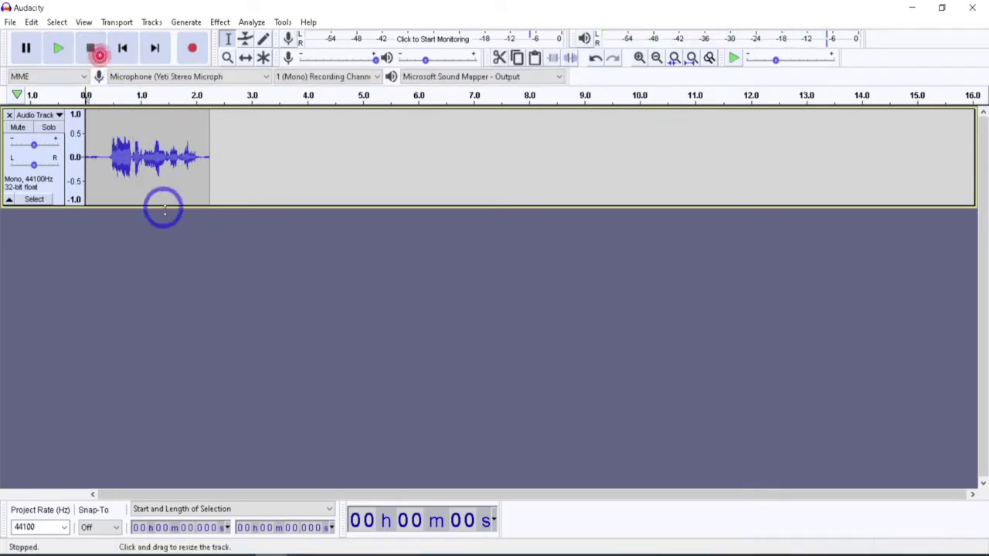
Import "Forever - The Lemming Shepherds.mp3" from the Downloads folder into the project
scroll(185, 221, "down", 1)
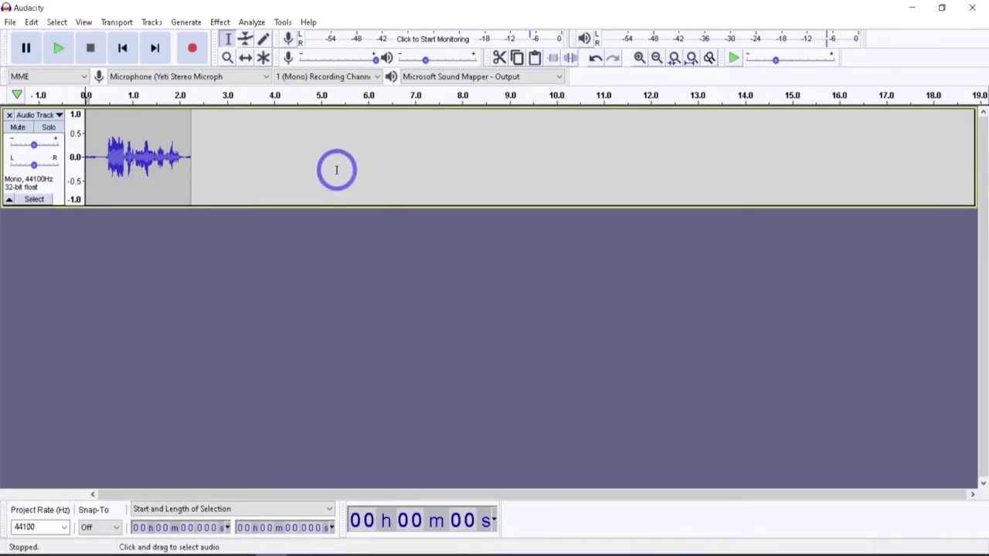
left_click(10, 22)
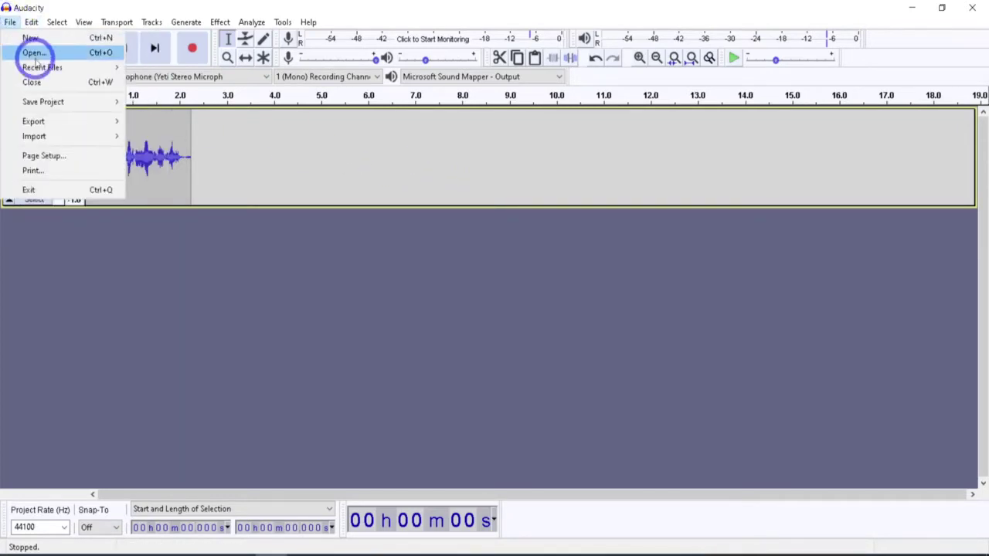
mouse_move(51, 141)
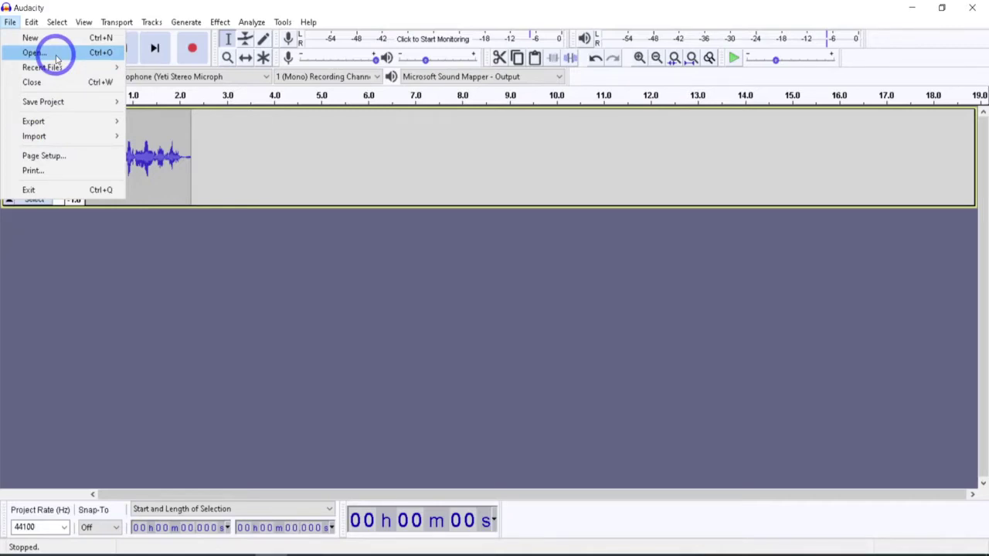
mouse_move(80, 129)
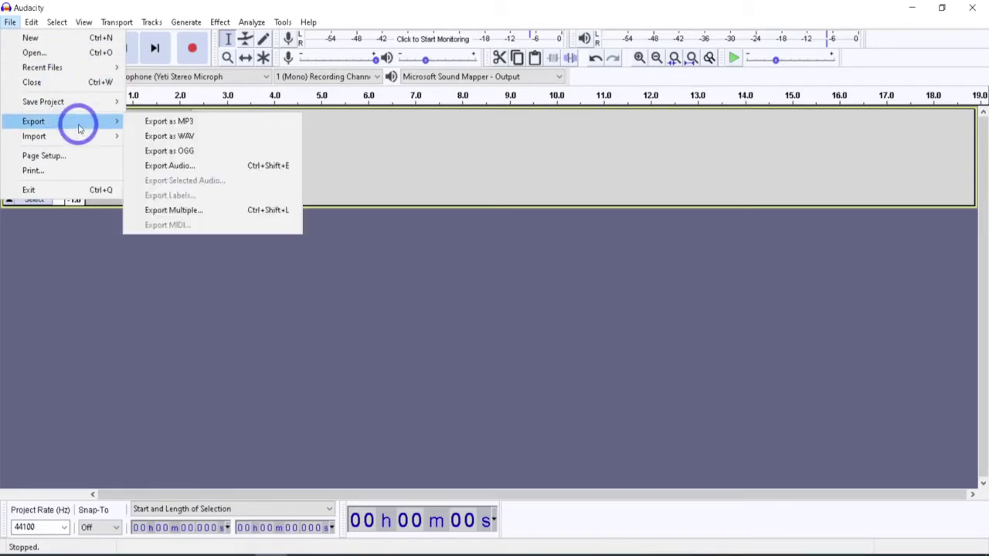
left_click(188, 135)
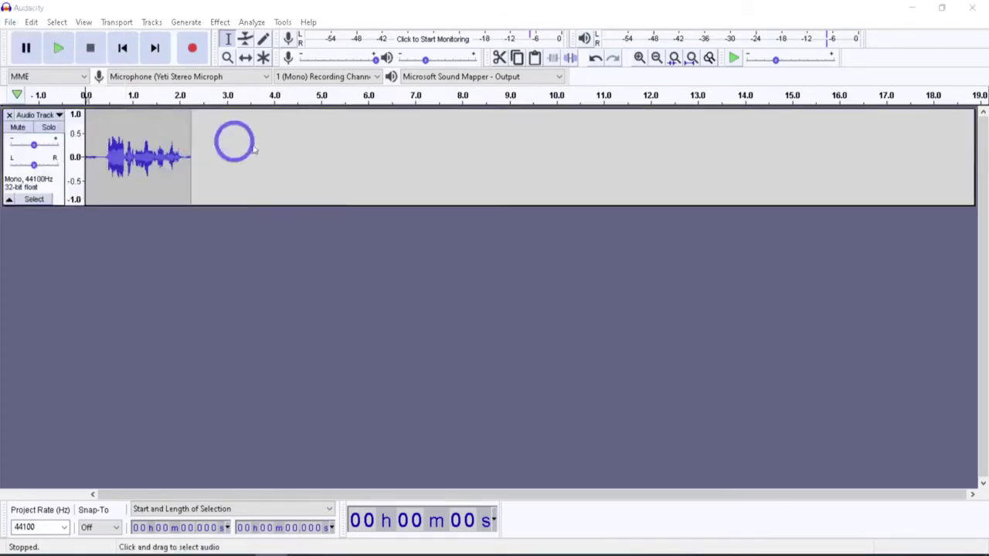
left_click(146, 111)
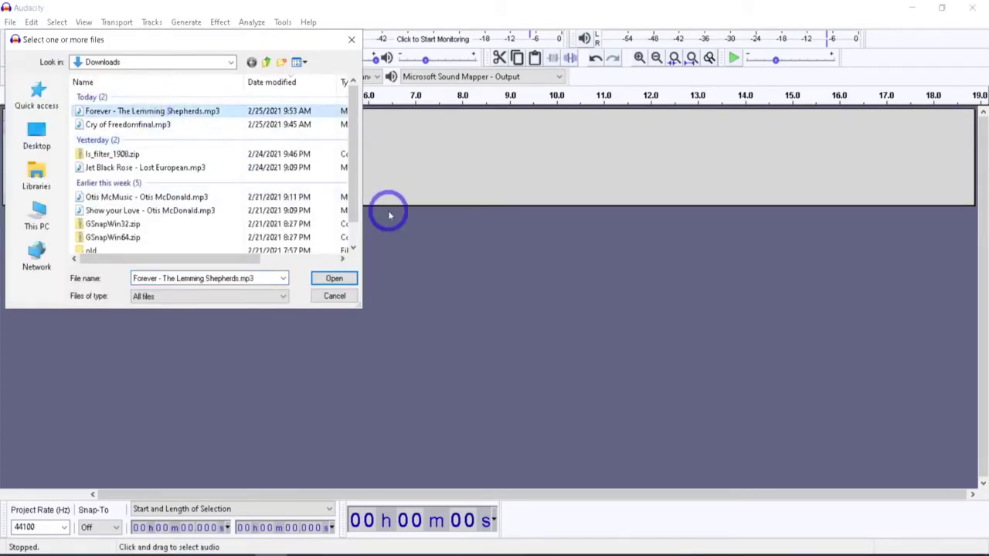
left_click(337, 278)
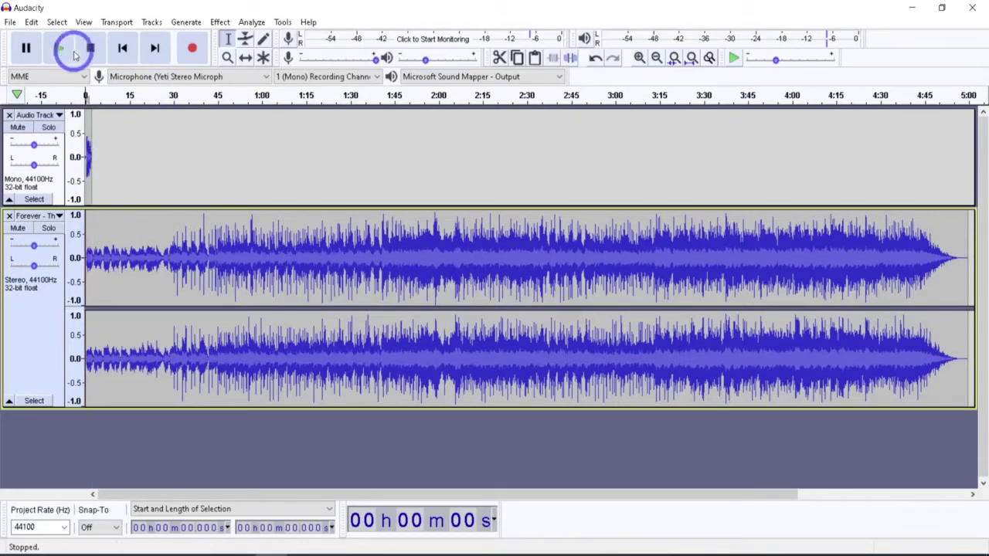
left_click(10, 22)
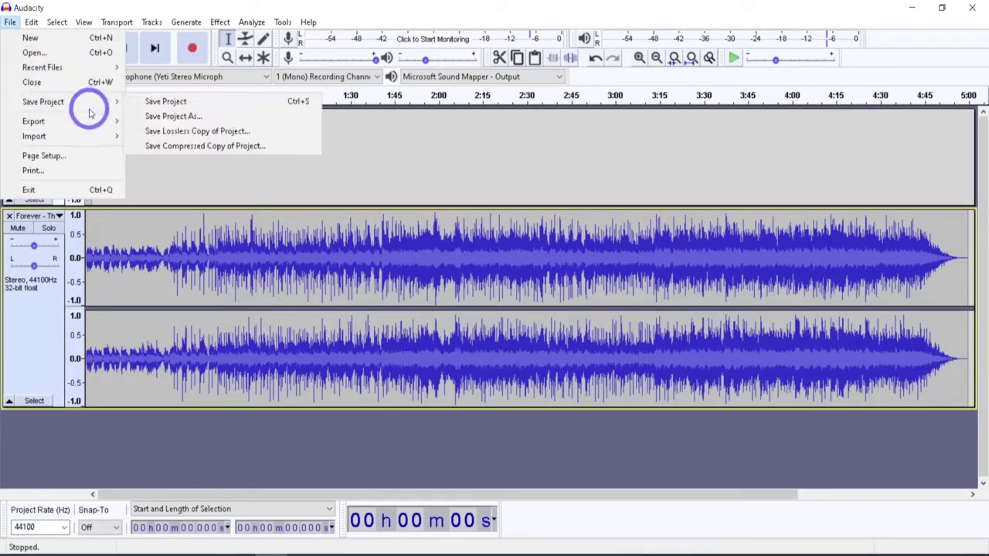
mouse_move(87, 102)
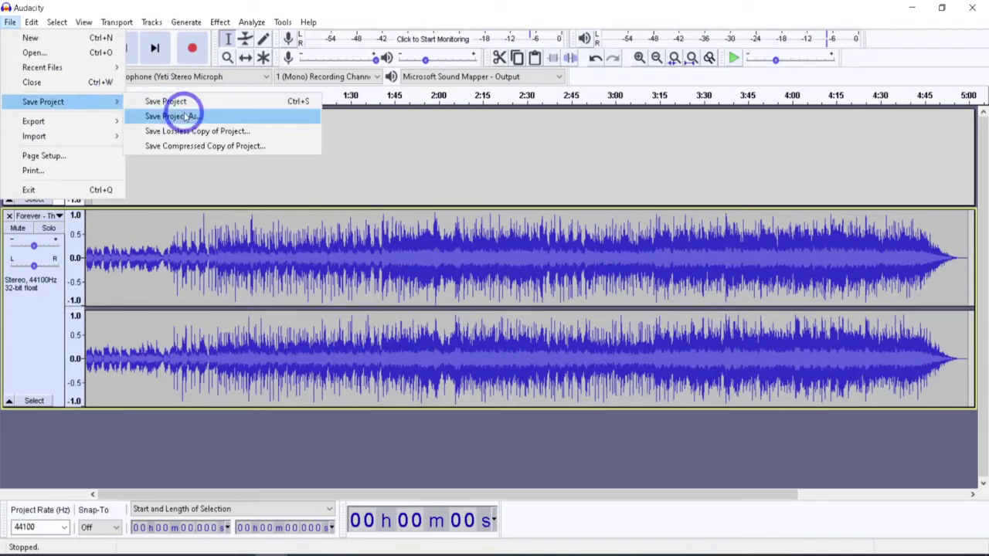
left_click(188, 116)
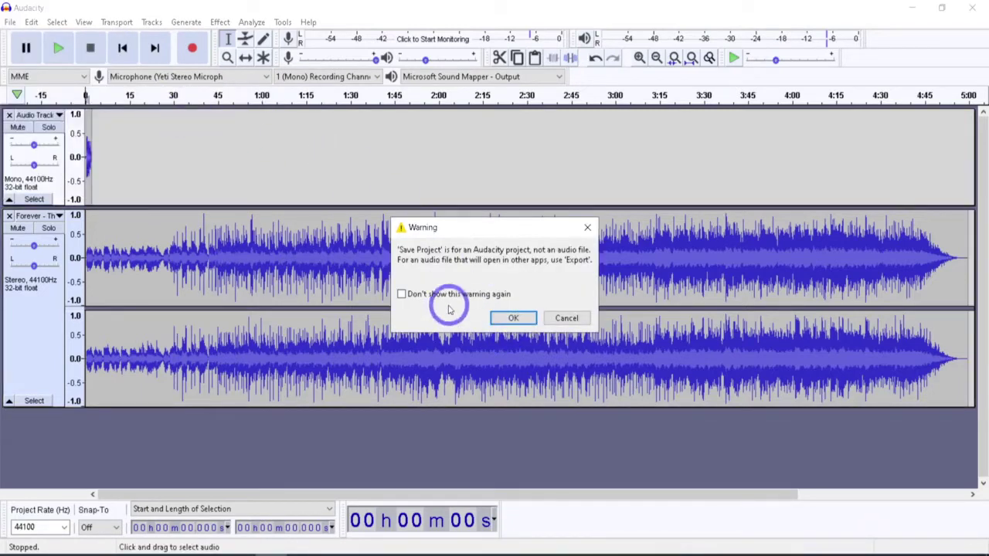
left_click(403, 294)
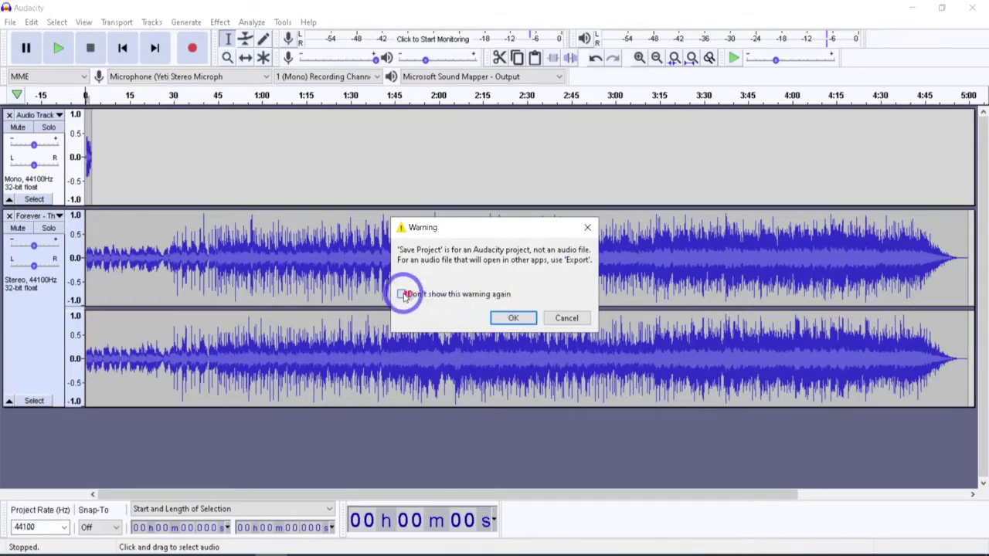
left_click(529, 318)
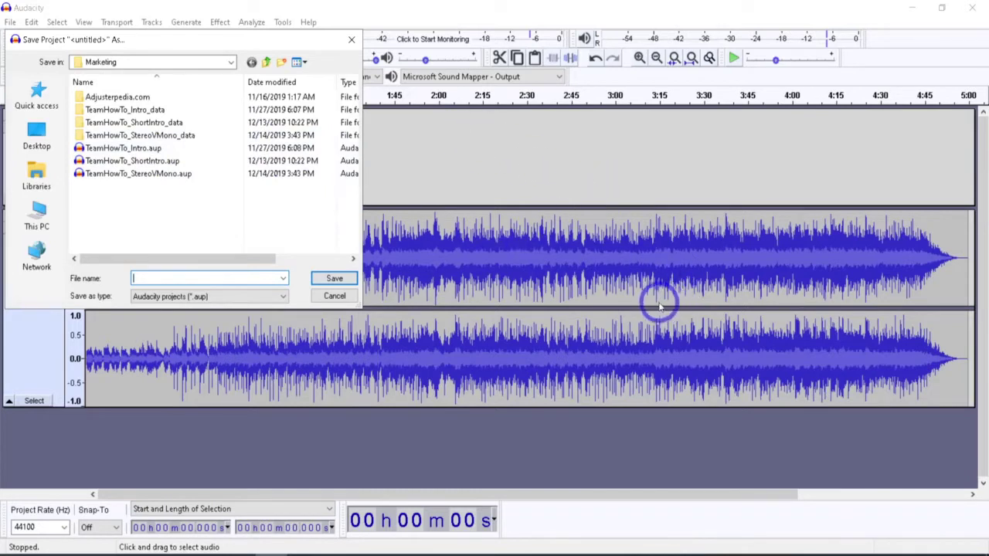
left_click(335, 297)
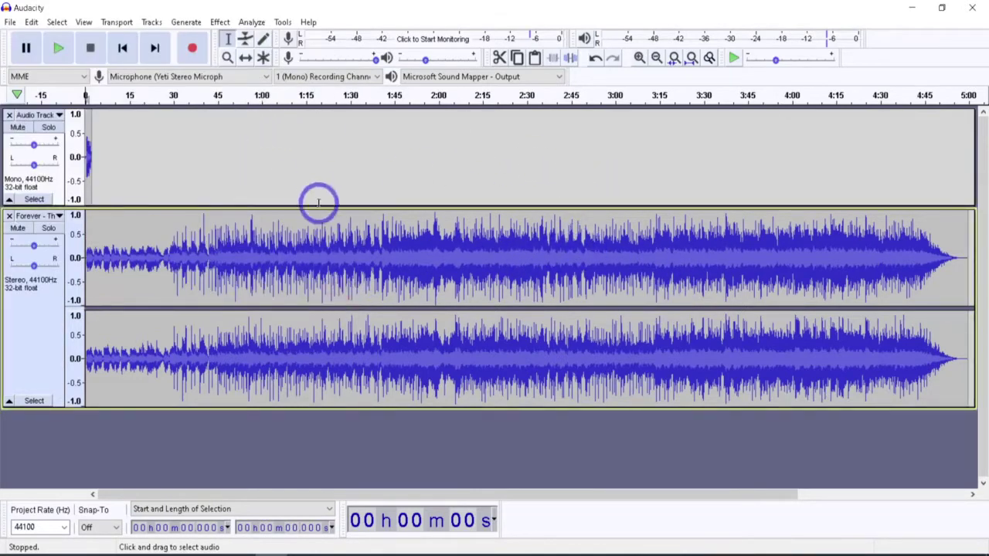
left_click(10, 22)
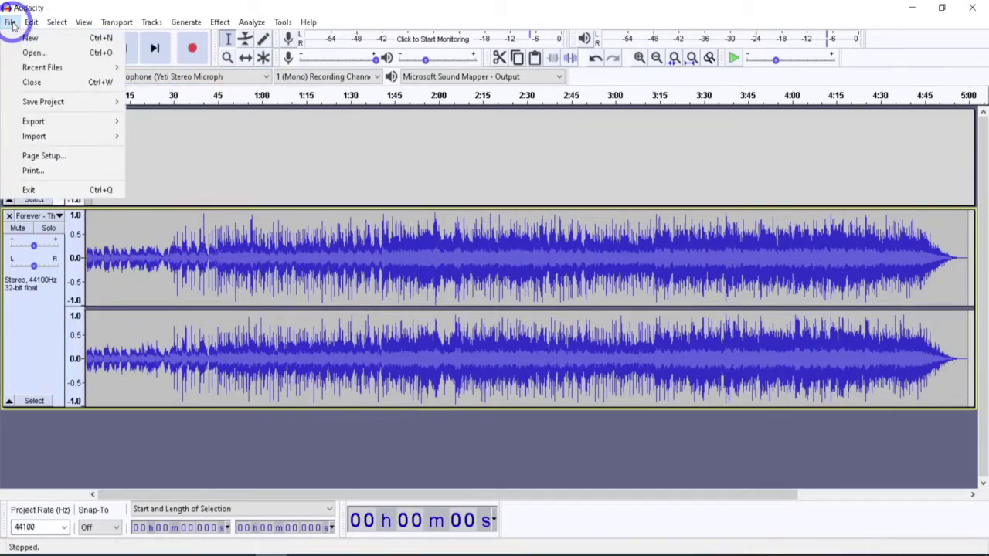
mouse_move(57, 121)
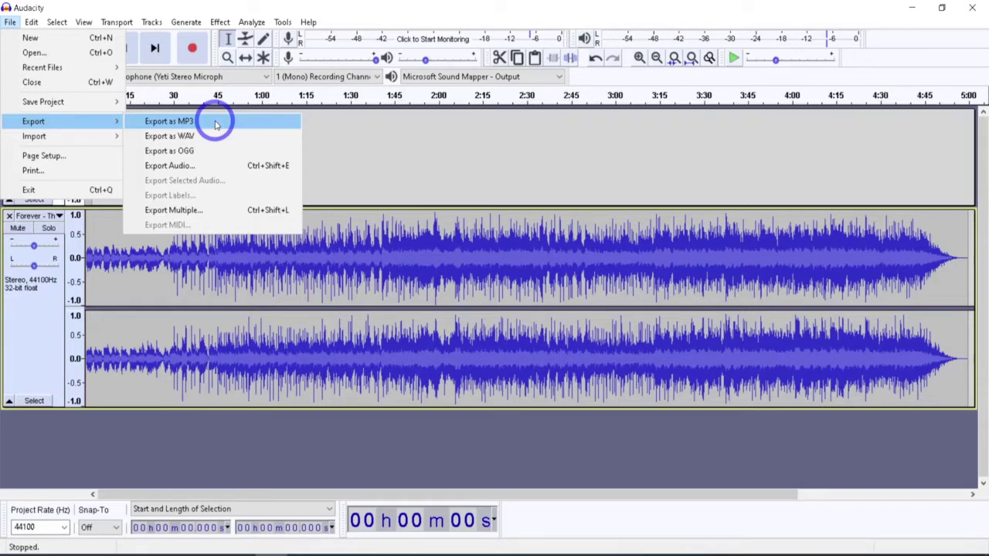
left_click(448, 15)
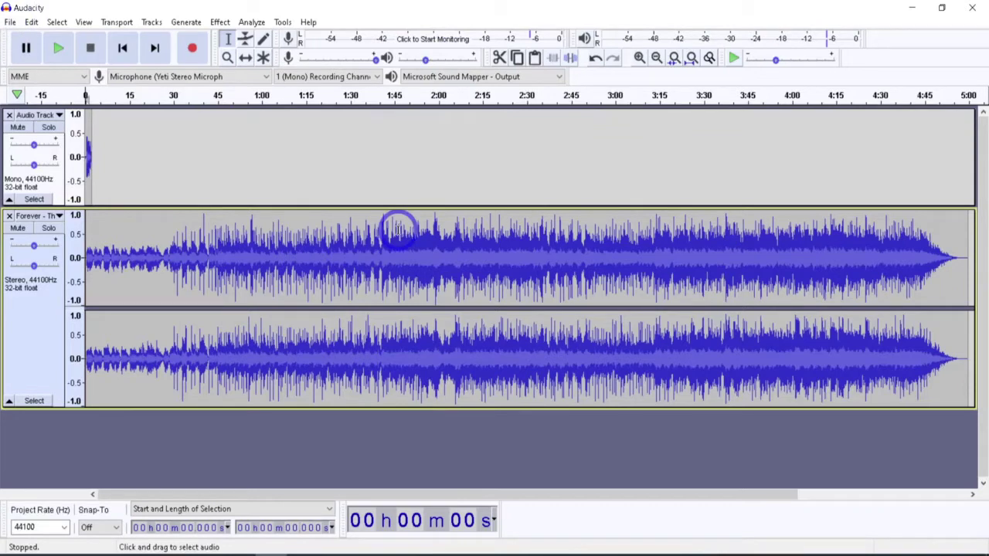
Remove the mono microphone track from the project, keeping only the imported stereo music track
left_click(407, 158)
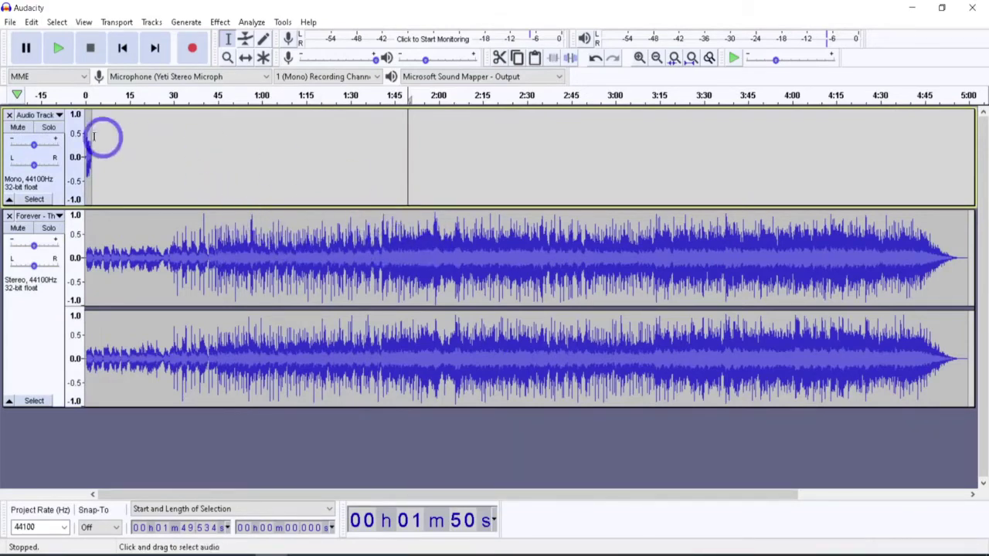
left_click(8, 114)
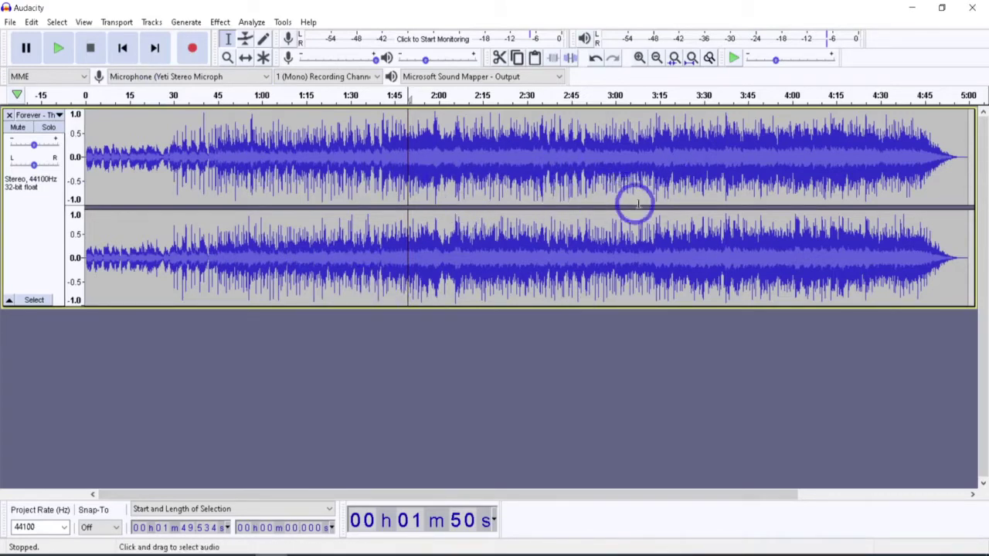
Review the Recording options in the preferences and leave the settings as they are
left_click(31, 23)
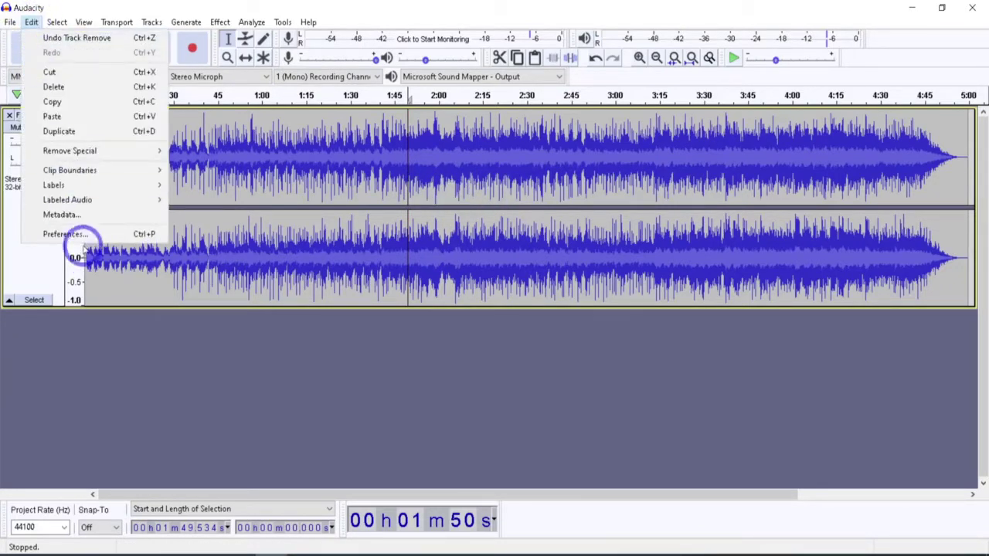
left_click(82, 234)
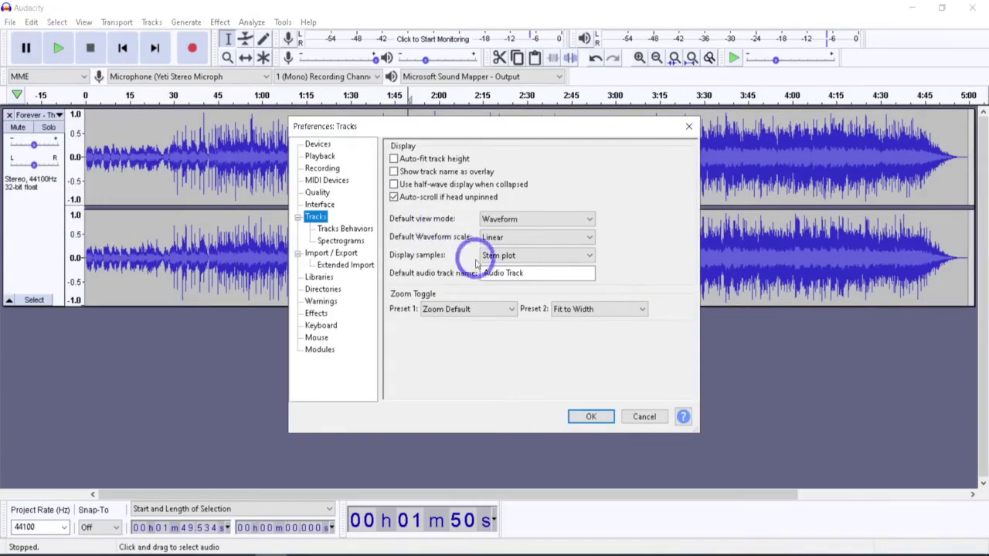
left_click(323, 167)
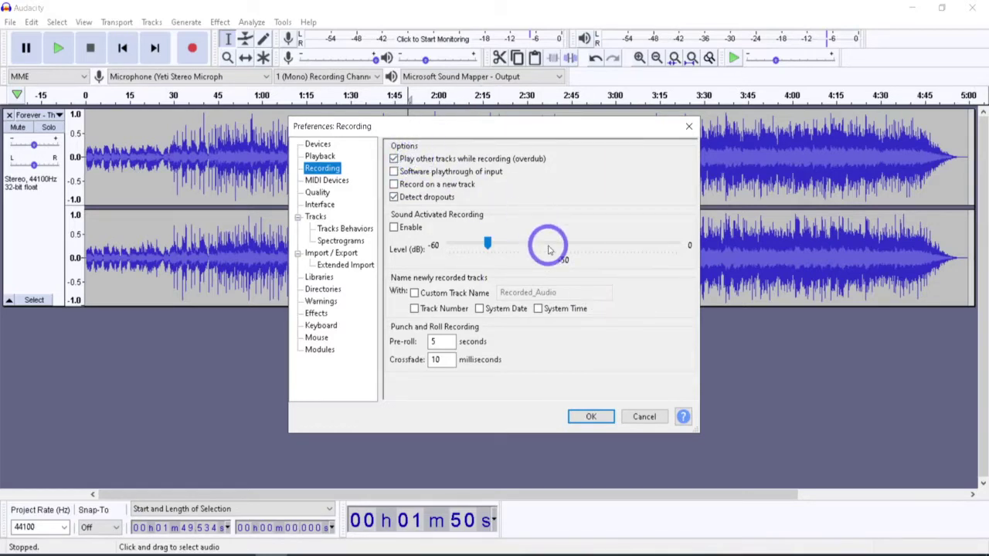
left_click(591, 417)
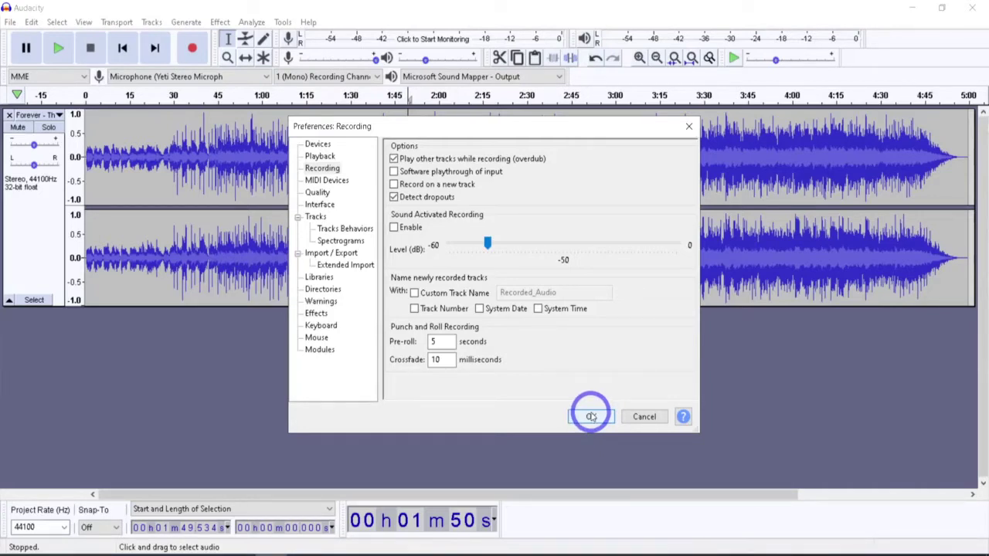
left_click(591, 416)
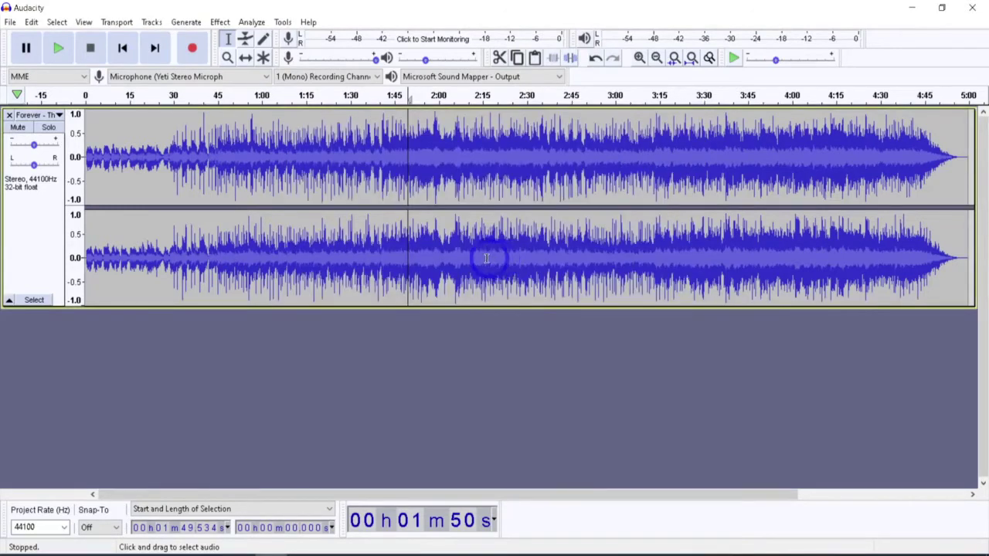
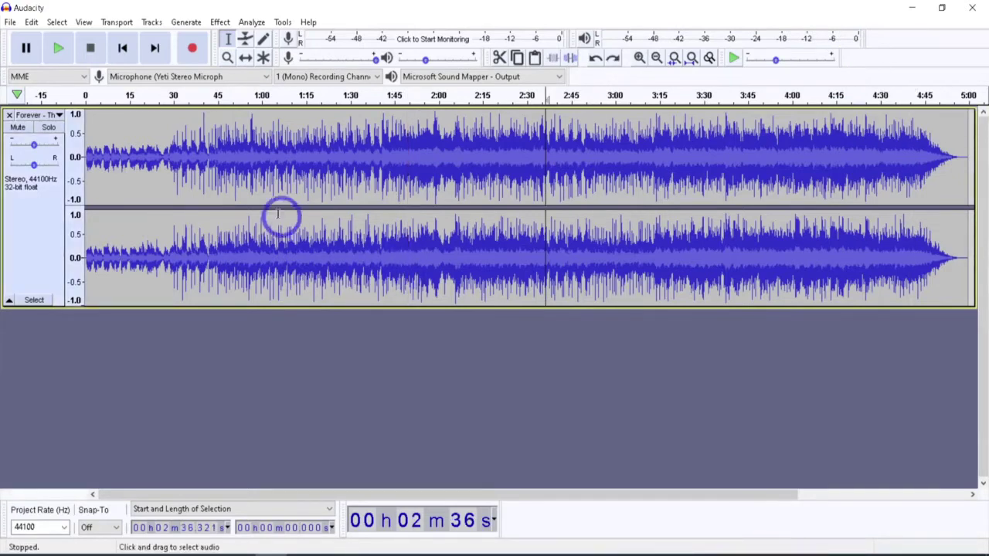
Select a section of the music track about 17.5 seconds long, starting at about 9.6 seconds
left_click(122, 48)
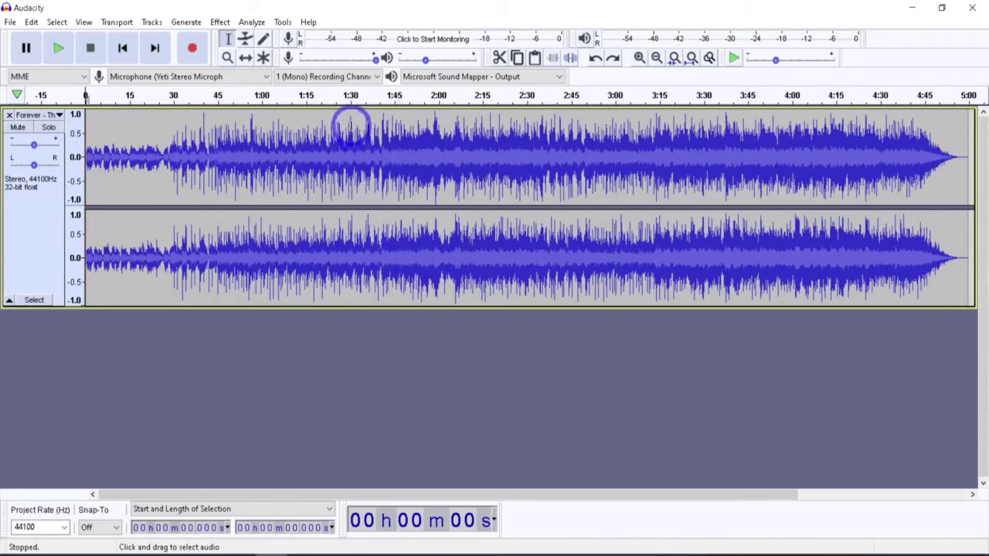
left_click(306, 124)
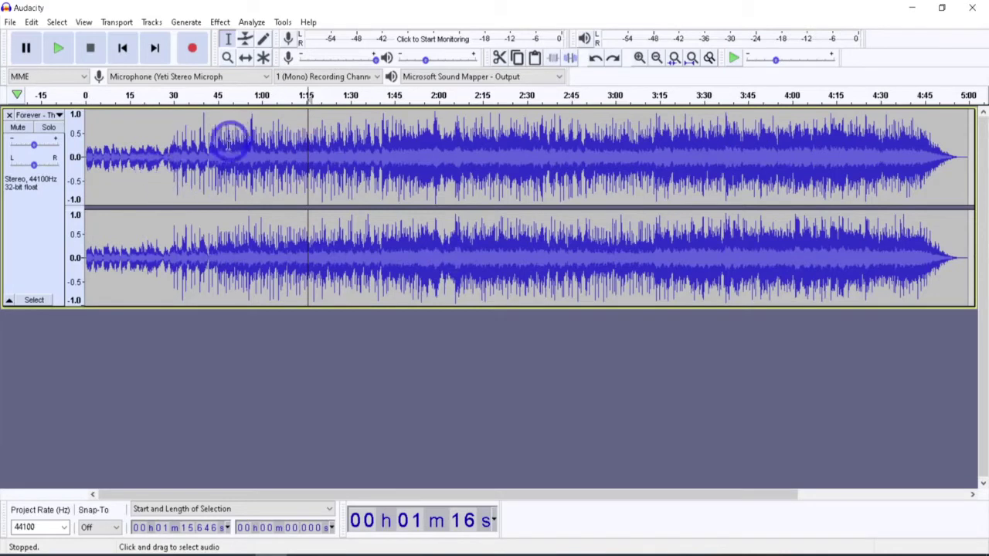
left_click_drag(113, 148, 165, 151)
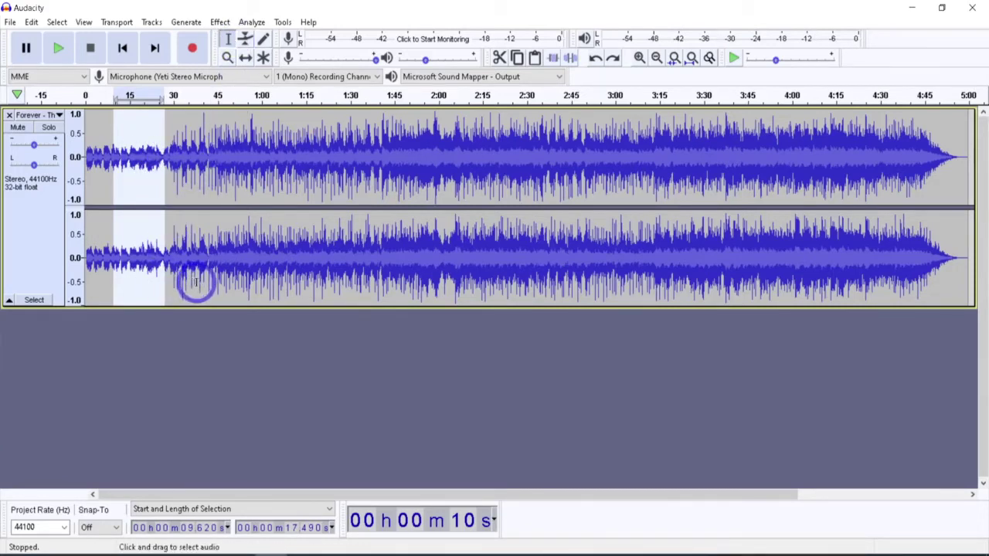
Cut the first 26.7 seconds or so of the music track and paste it at about 4:30, near the track's end
left_click(160, 161)
left_click_drag(163, 157, 73, 152)
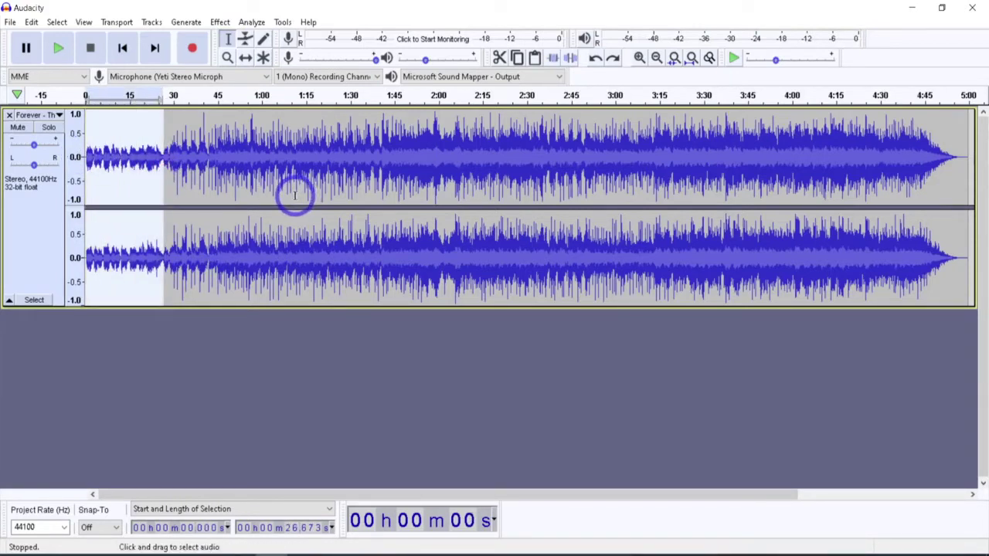
key("ctrl+x")
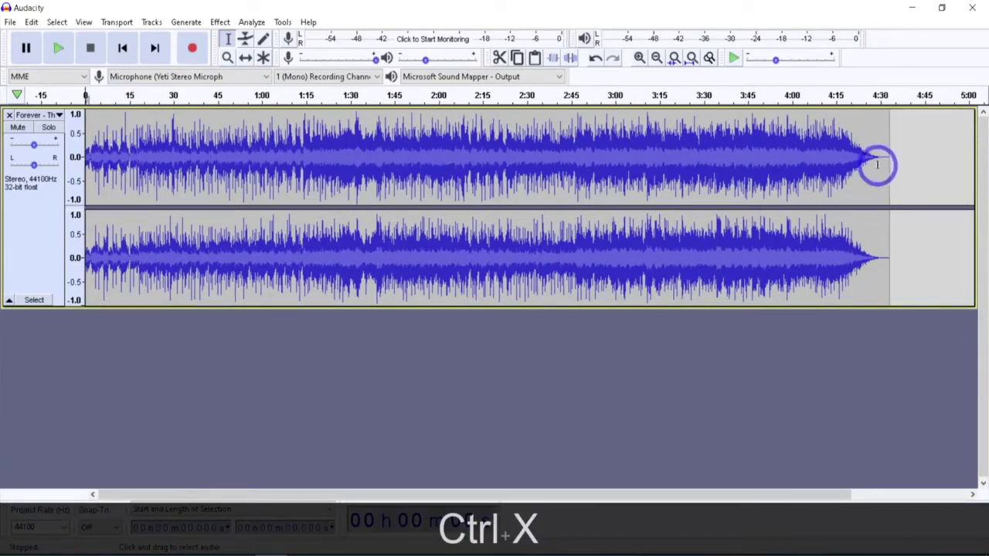
left_click(876, 155)
key("ctrl+v")
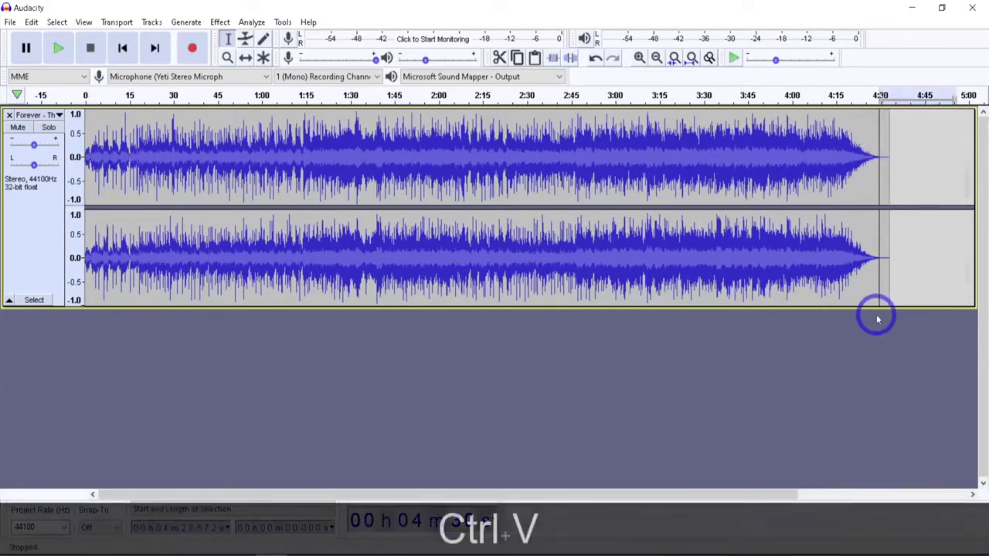
left_click(860, 116)
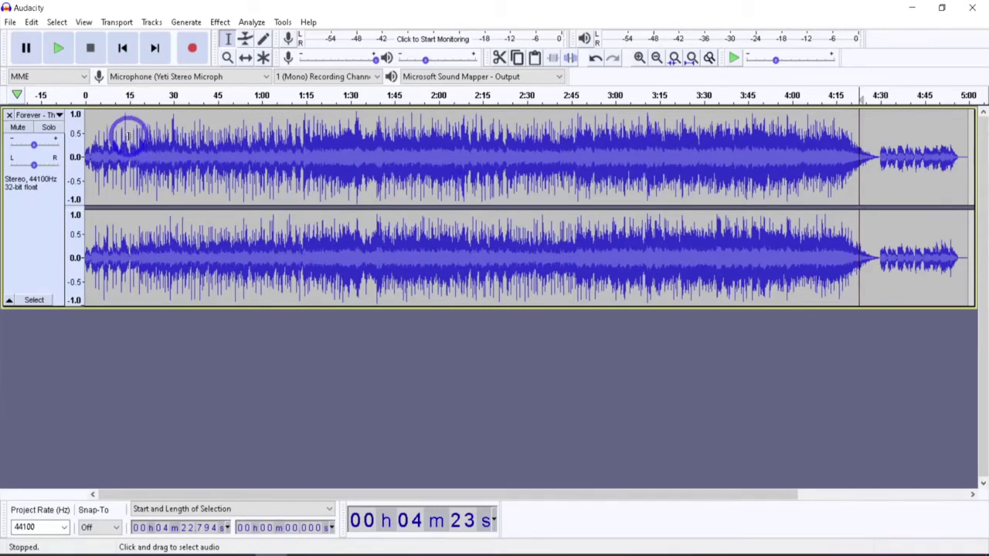
Split the track at about 14.9 seconds and shift the longer clip to start at about 30 seconds, leaving a gap
key("ctrl")
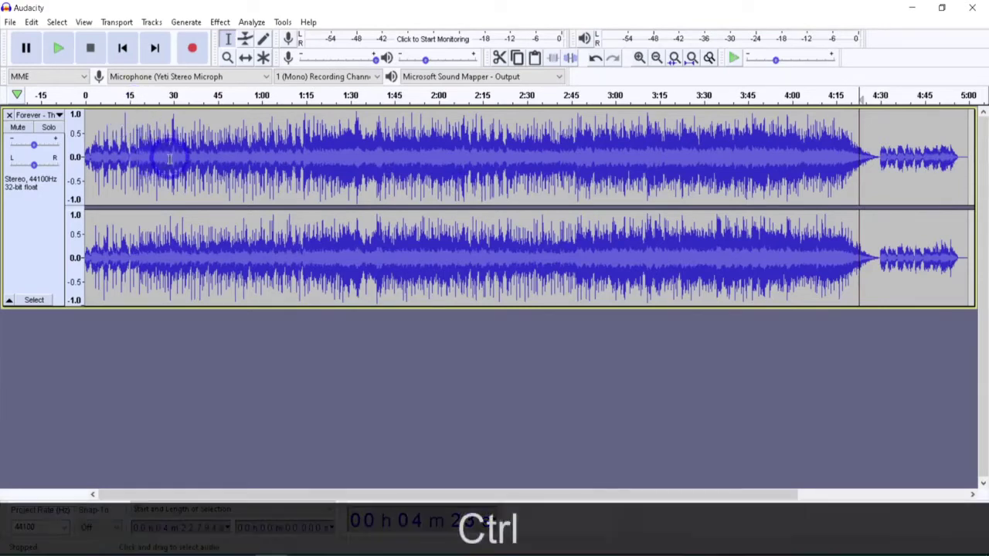
left_click(132, 114)
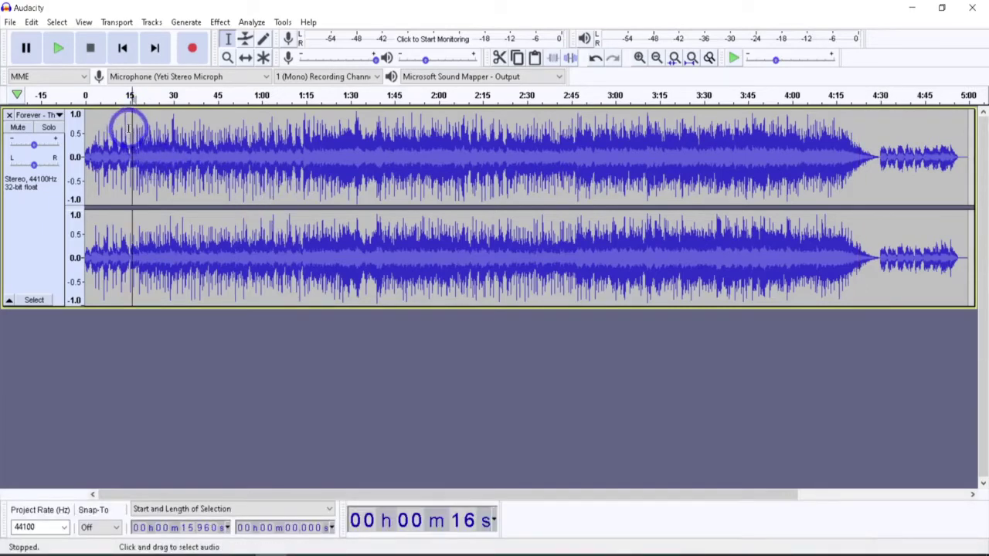
left_click(129, 129)
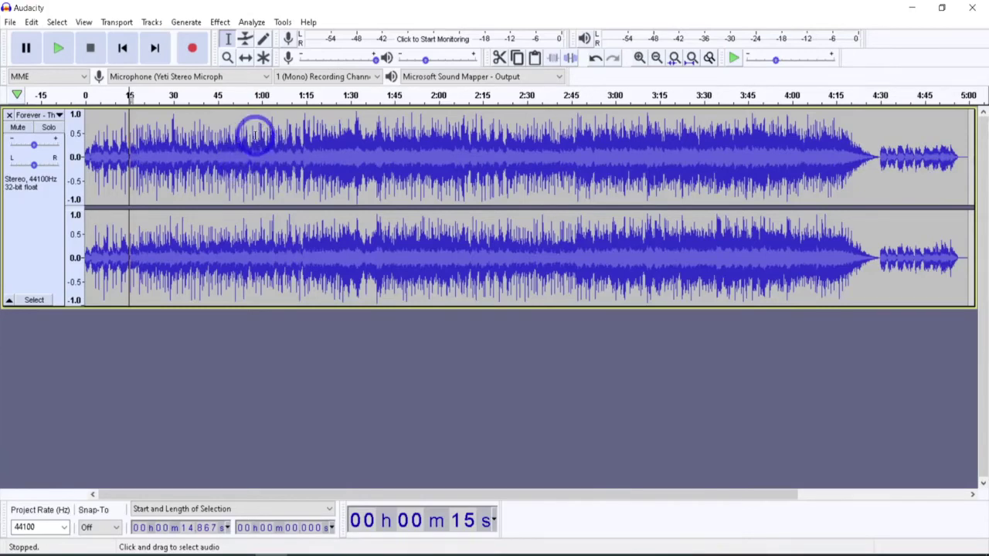
key("ctrl+i")
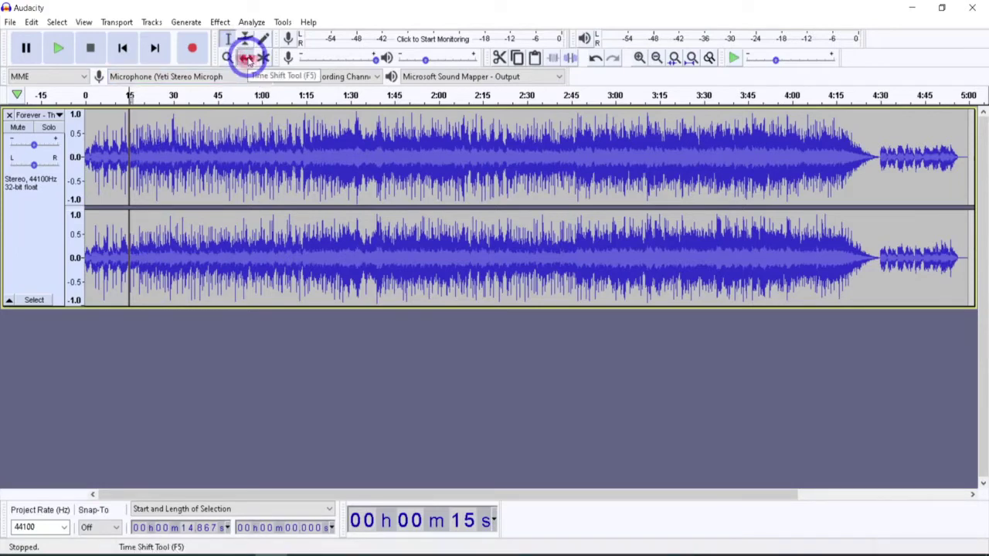
left_click(247, 58)
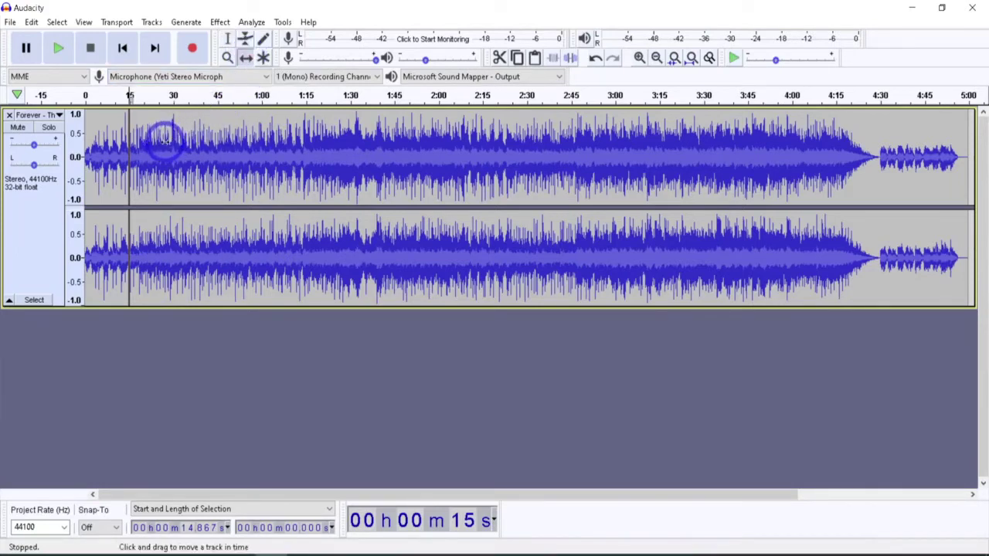
left_click_drag(158, 141, 201, 146)
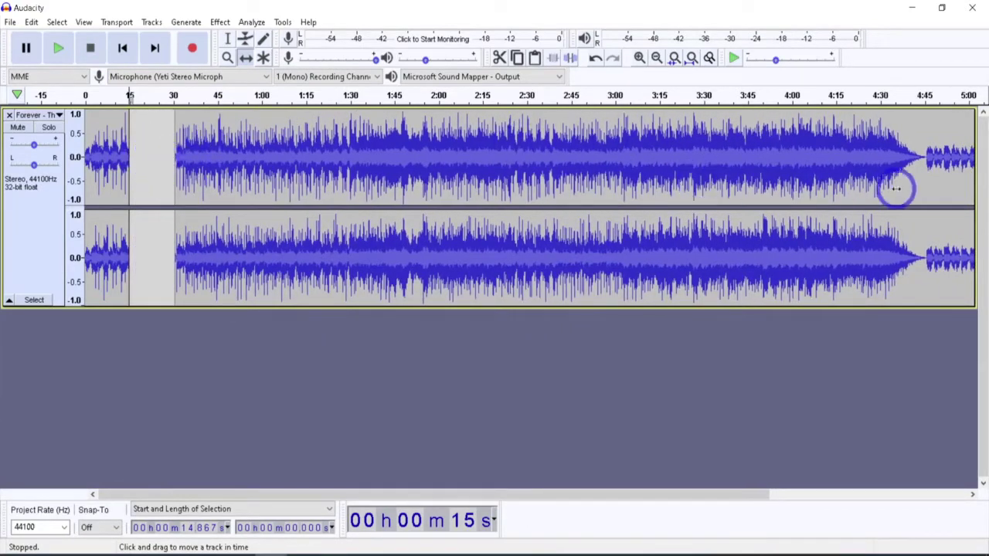
Copy about 11.8 seconds of audio starting at about 4:45 and paste it into the gap at about 16 seconds
left_click(228, 38)
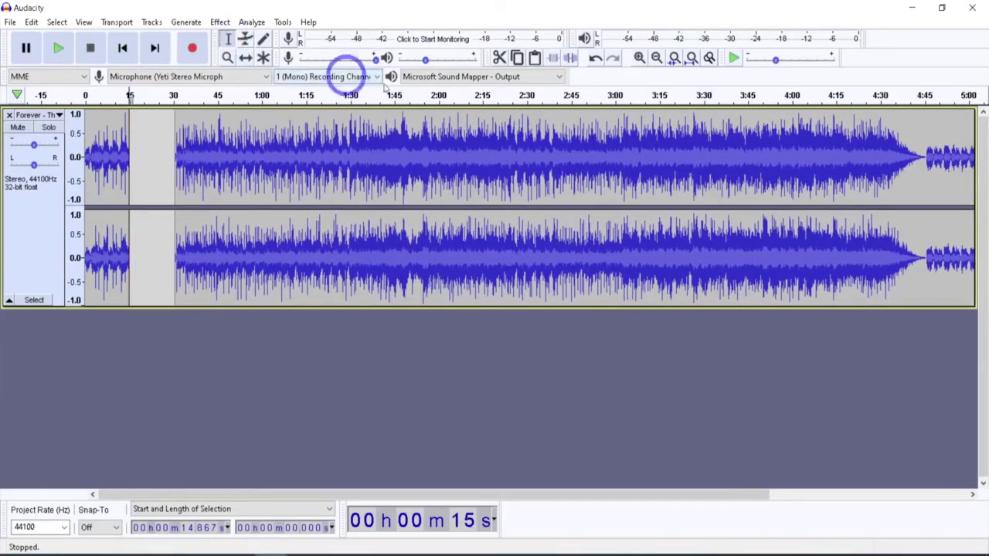
left_click_drag(925, 152, 956, 155)
key("ctrl+c")
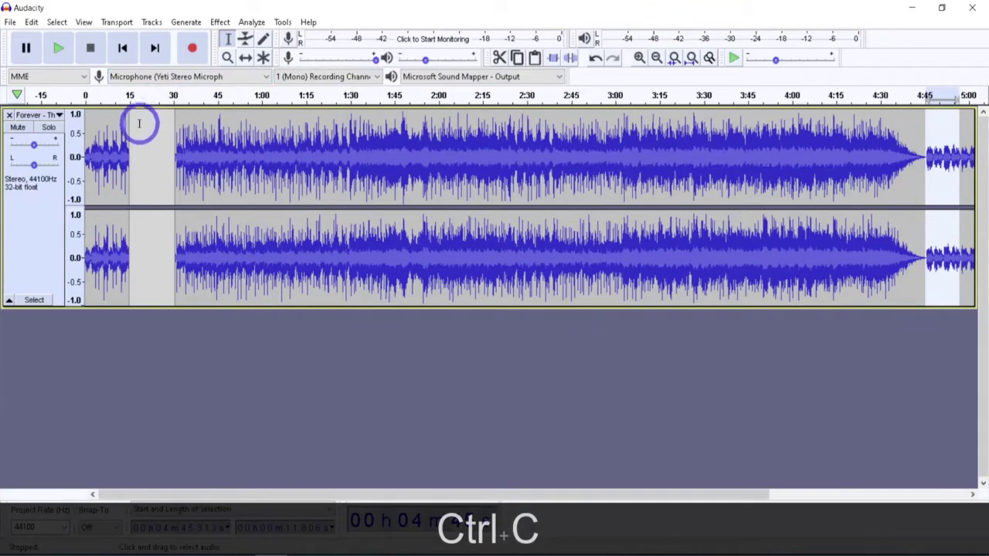
left_click(134, 126)
key("ctrl+v")
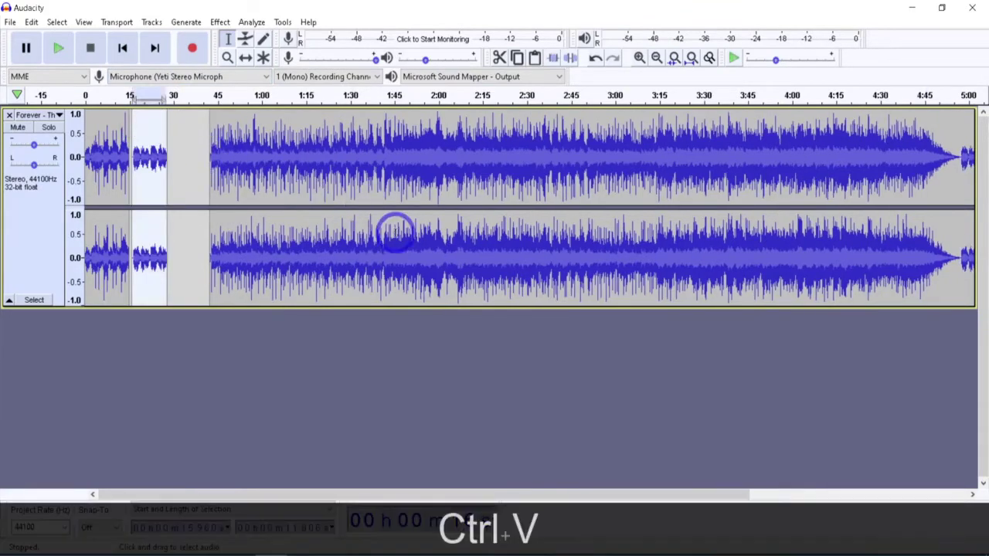
left_click(180, 145)
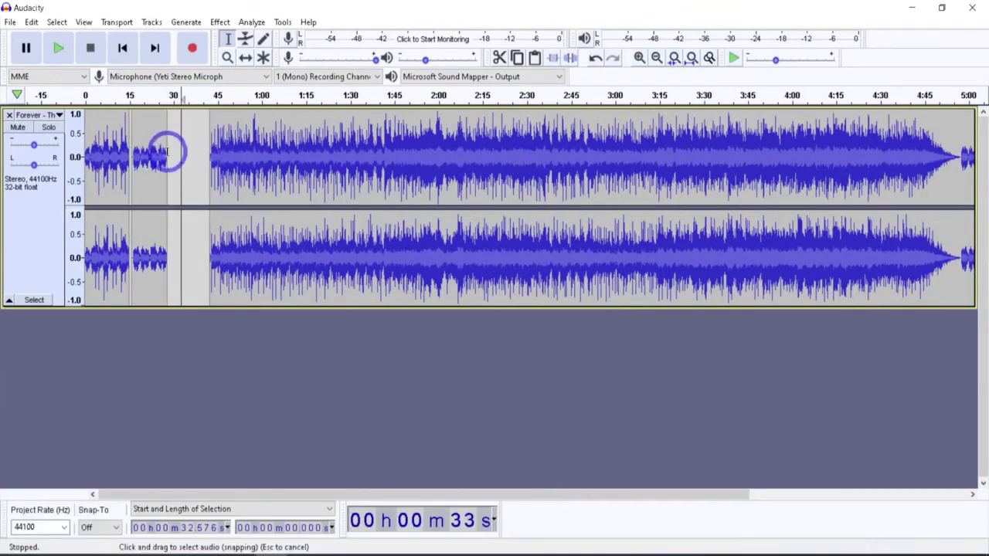
Shift the pasted clip against the first clip, and move the long clip back to close the remaining gap
left_click(246, 58)
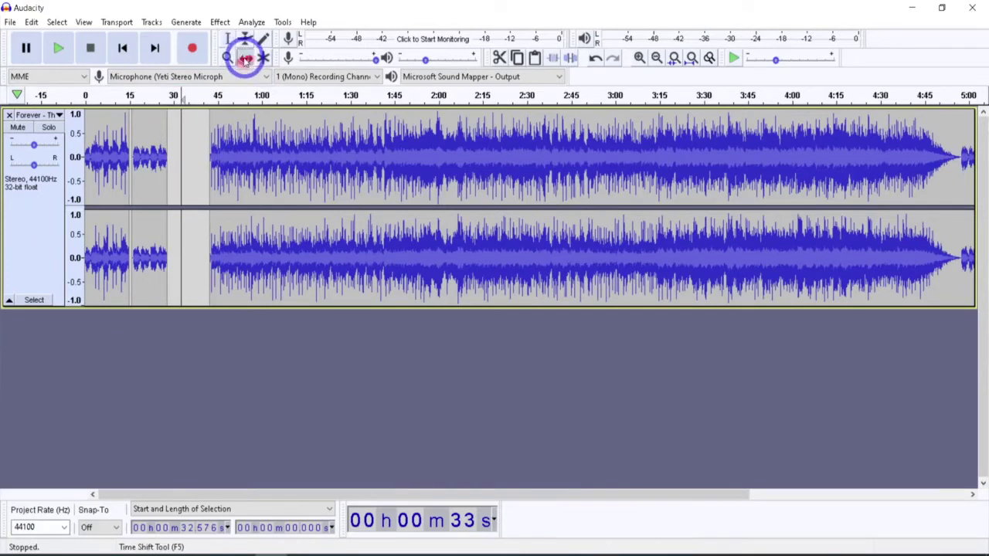
left_click_drag(155, 133, 150, 126)
left_click_drag(237, 139, 193, 135)
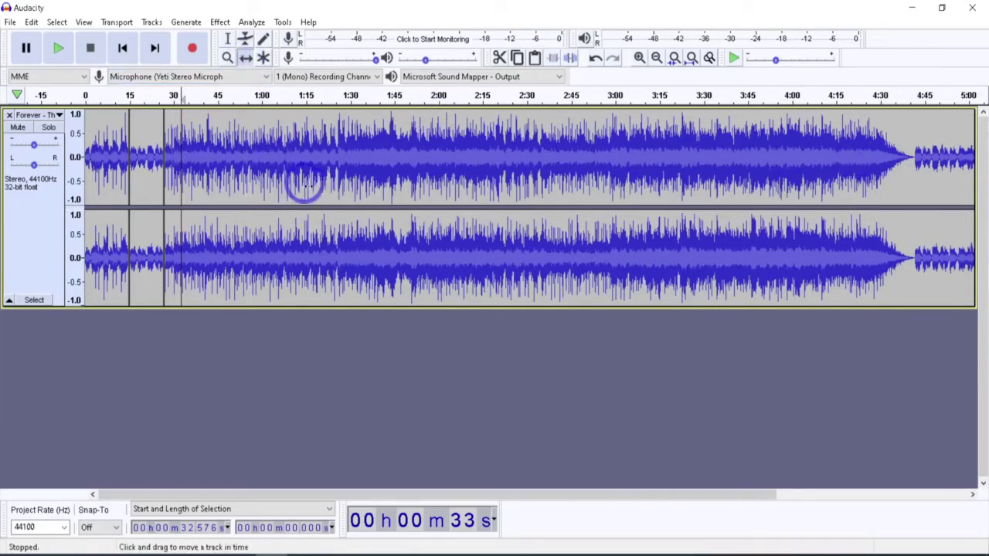
Zoom in on the waveform around 1:04 with the Zoom tool and zoom back out to the original view
left_click(227, 58)
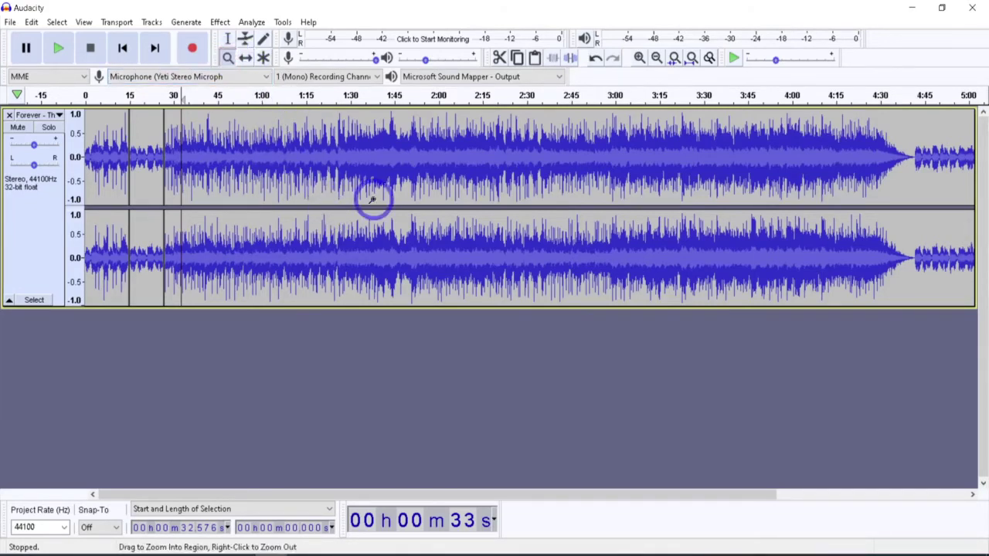
left_click(272, 160)
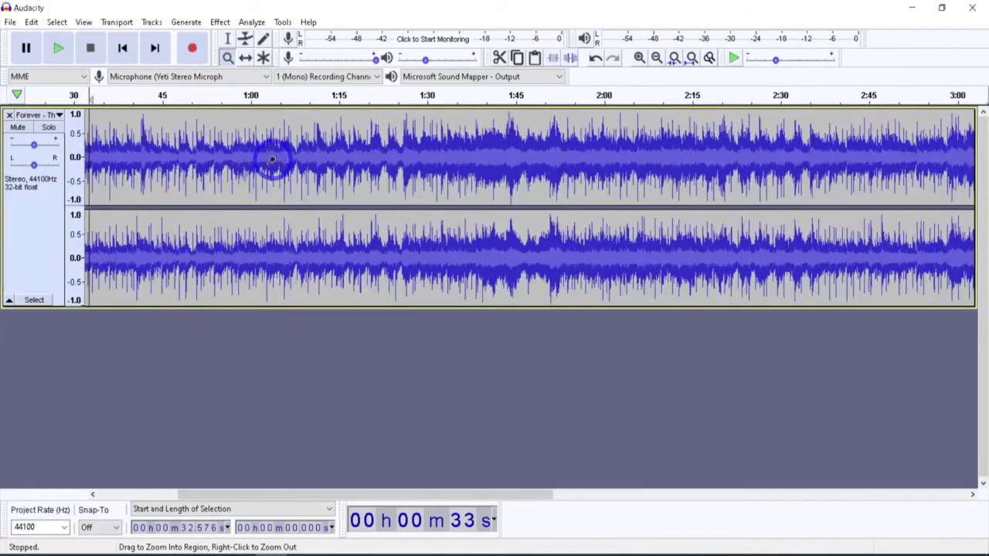
left_click(272, 160)
left_click(272, 160)
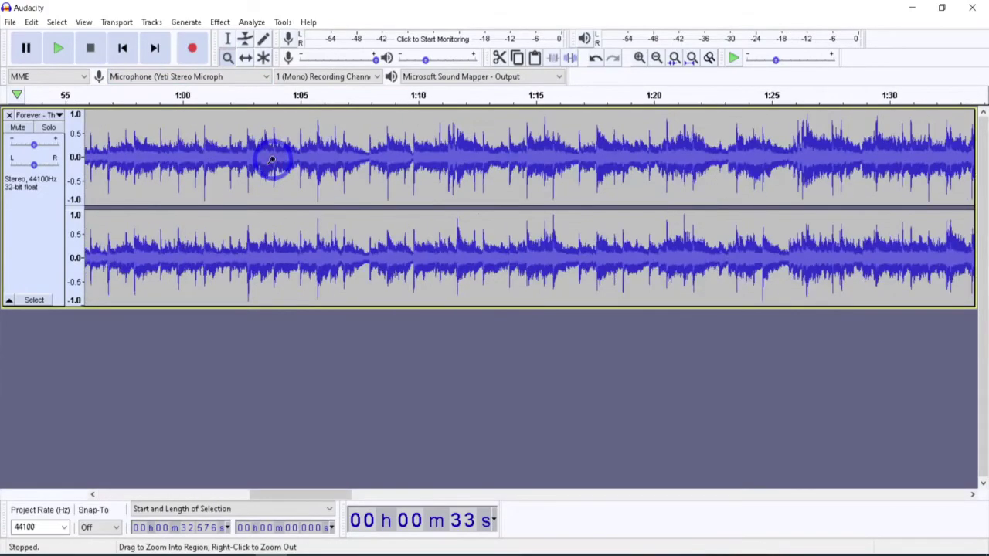
left_click(271, 160)
right_click(271, 160)
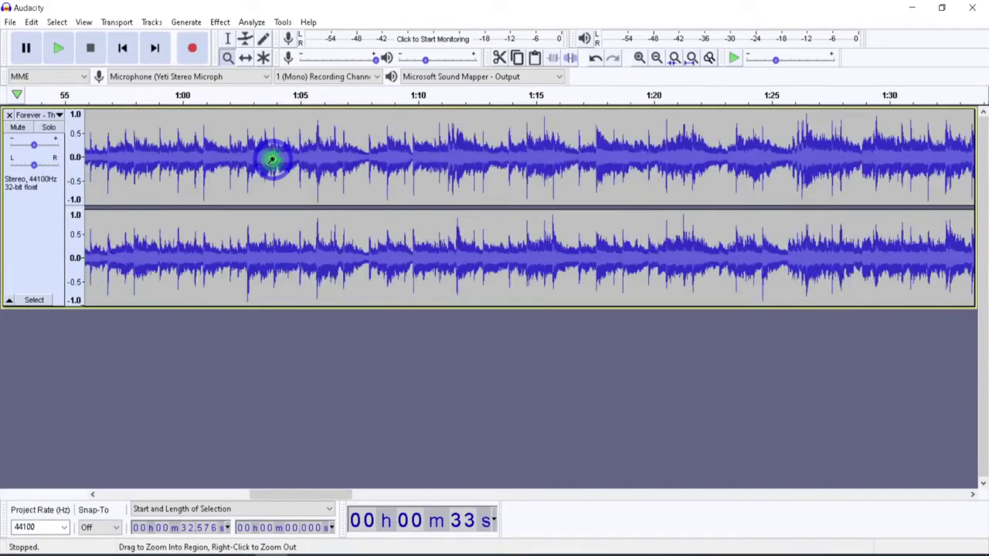
right_click(272, 160)
right_click(272, 160)
right_click(272, 160)
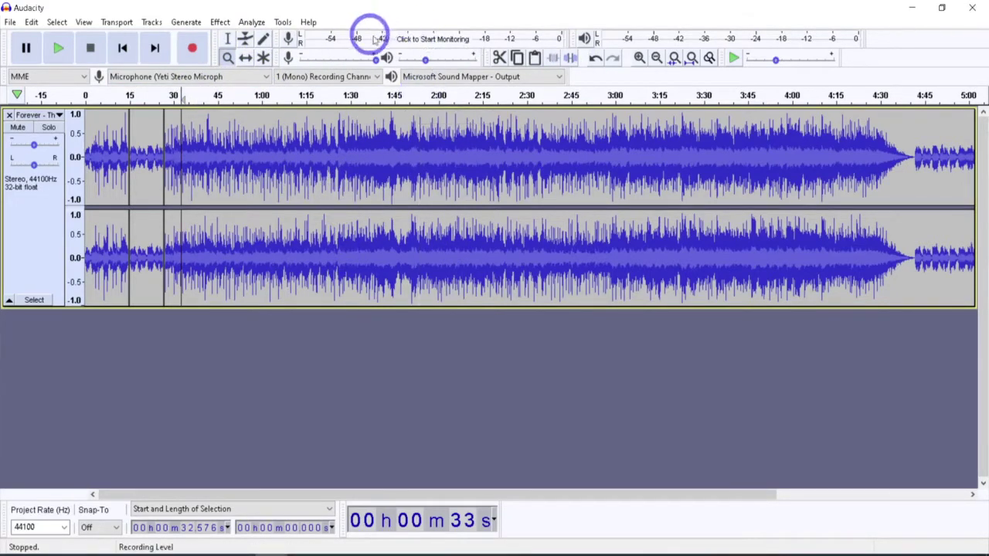
Start monitoring the microphone input level and keep the recording volume at 1.00
left_click(422, 44)
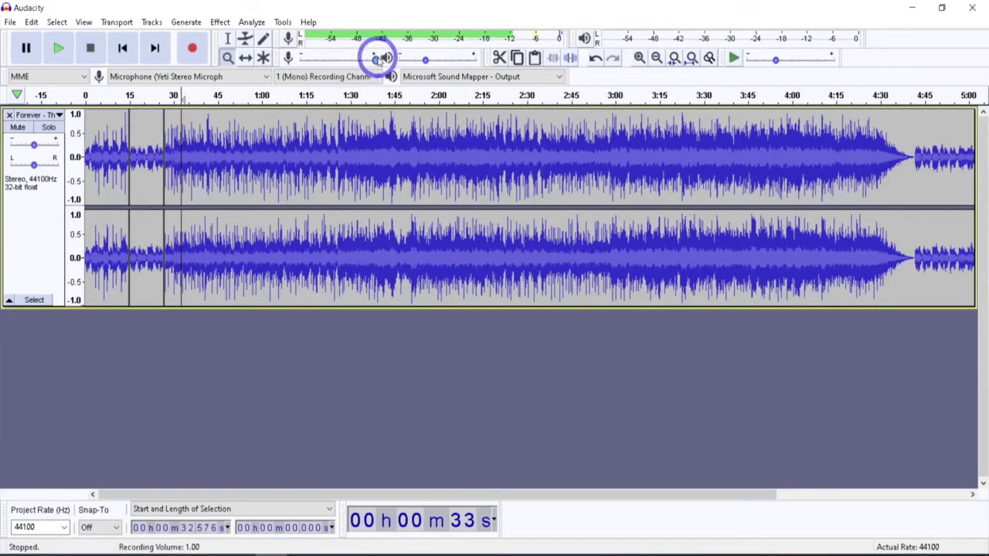
mouse_move(375, 59)
left_mouse_down()
mouse_move(322, 61)
mouse_move(375, 59)
left_mouse_up()
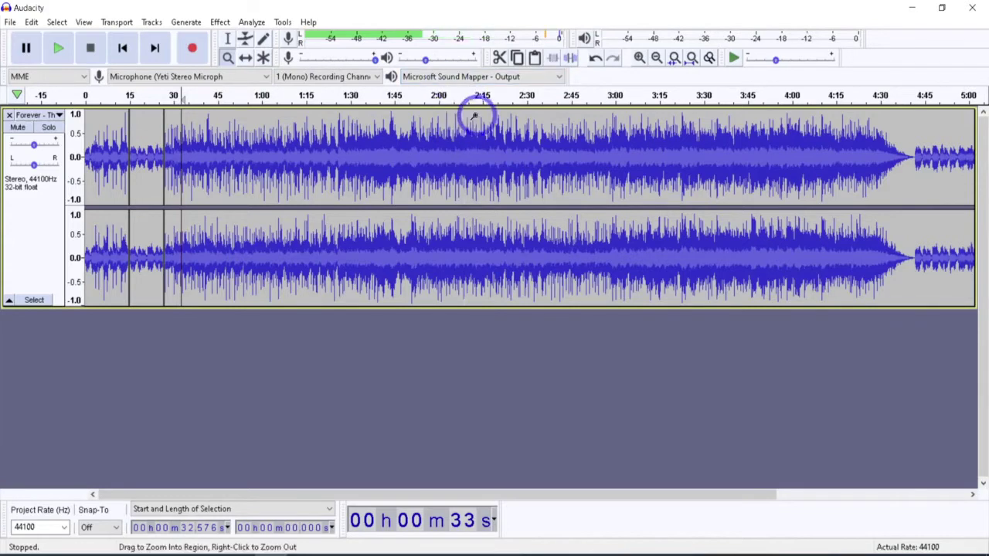
Raise the playback volume to 0.52 and check the system speaker volume
mouse_move(426, 62)
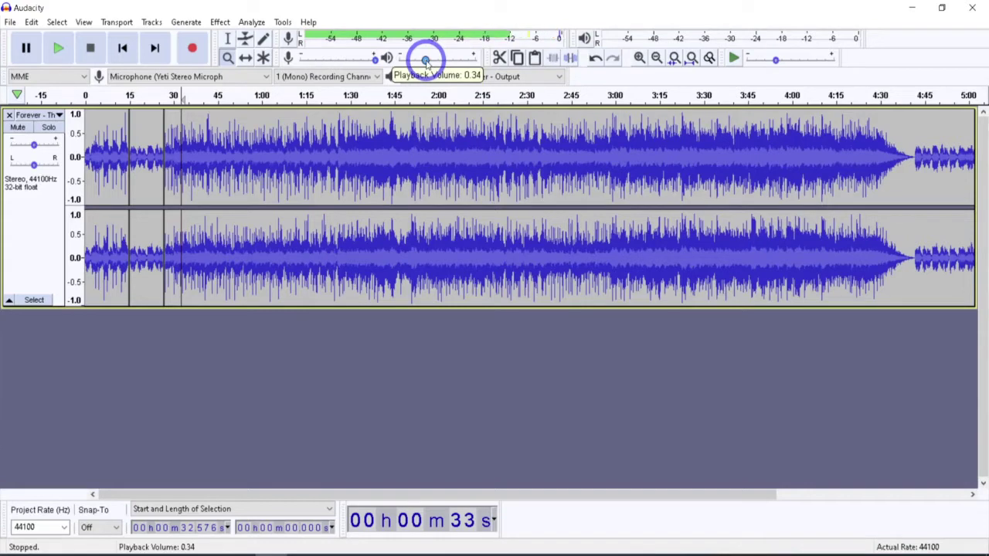
left_click_drag(426, 62, 435, 63)
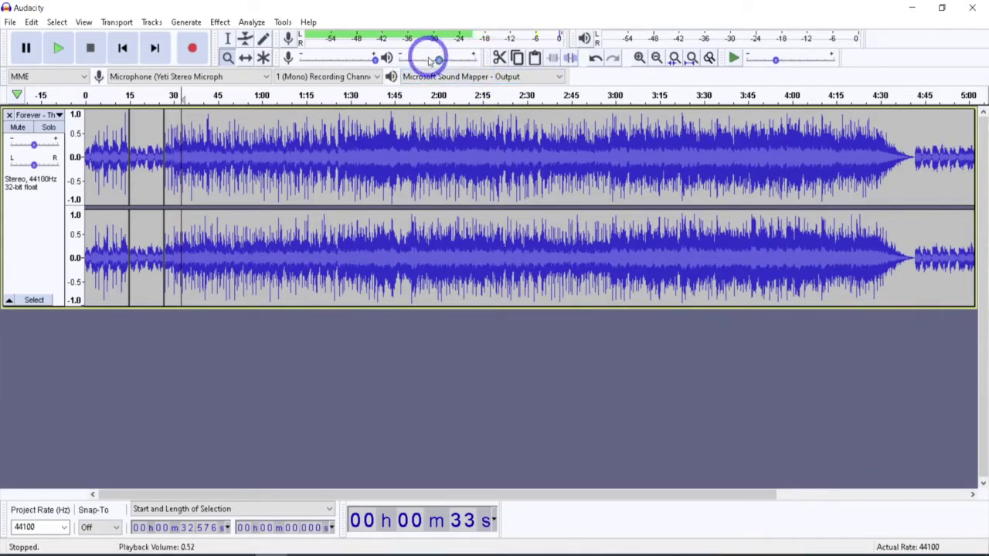
left_click(919, 553)
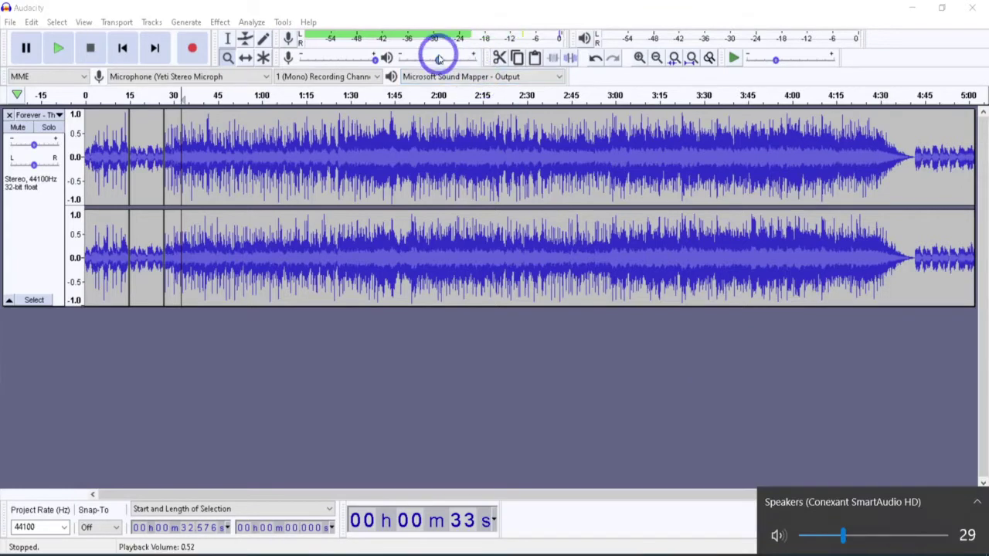
left_click(458, 83)
Lower the playback volume slightly and check the system speaker volume again
mouse_move(439, 60)
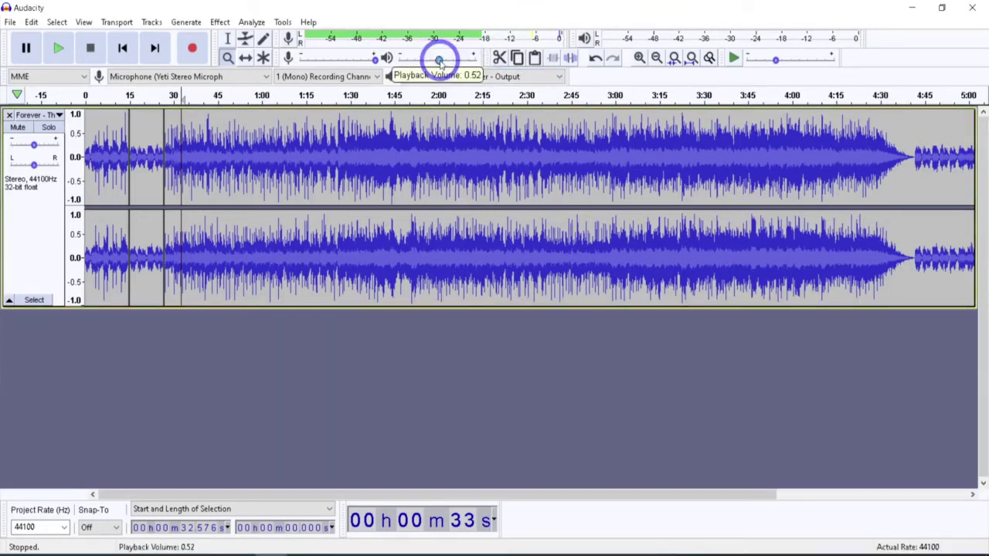
left_click_drag(438, 60, 428, 62)
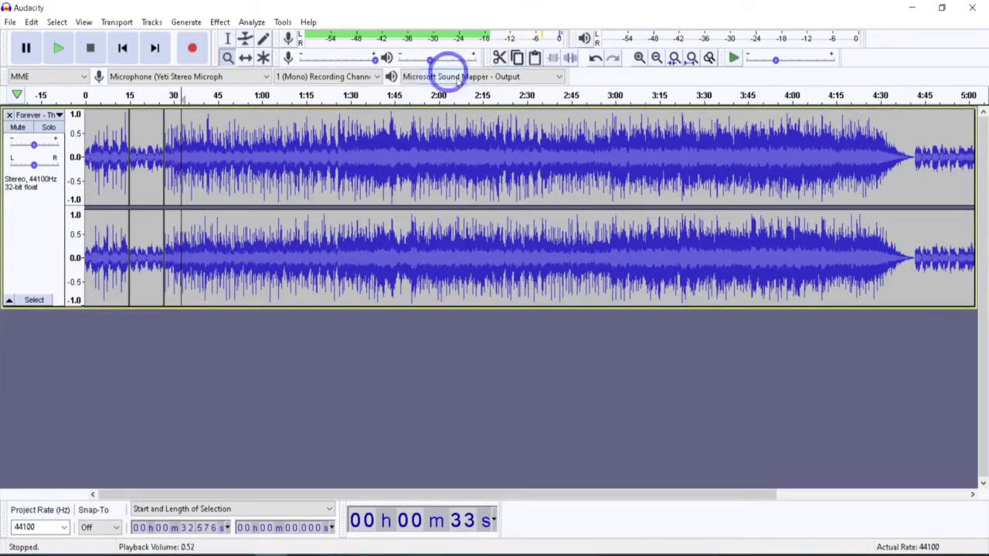
left_click(906, 551)
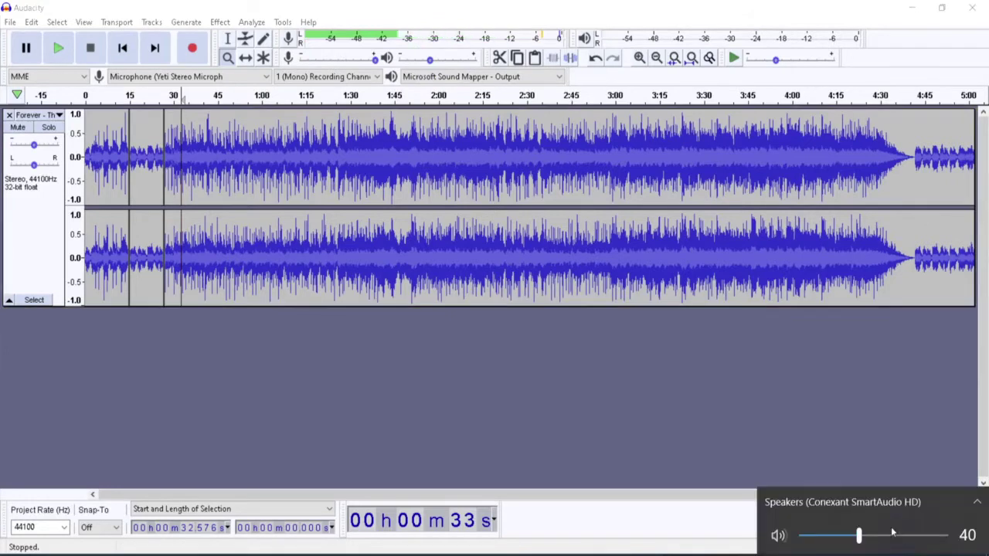
left_click(468, 17)
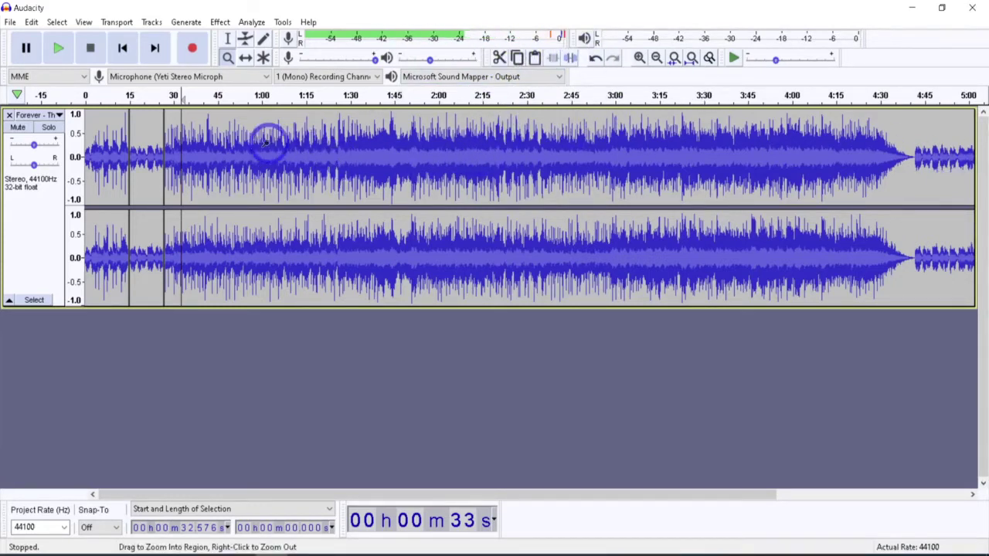
Select about 24.5 seconds of the track starting at about 48.3 seconds with the Selection tool, and clear the selection
left_click(228, 39)
left_click_drag(228, 154, 299, 162)
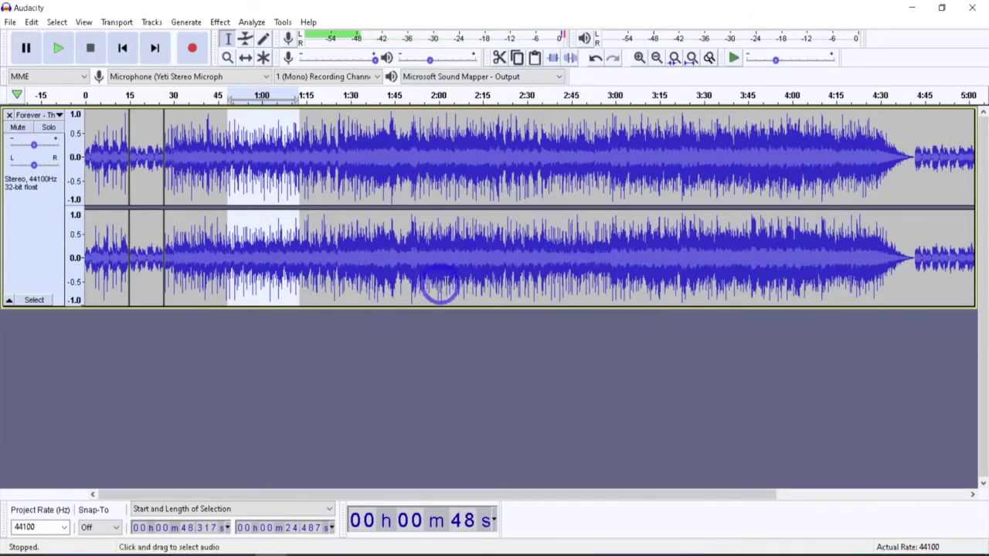
left_click(404, 160)
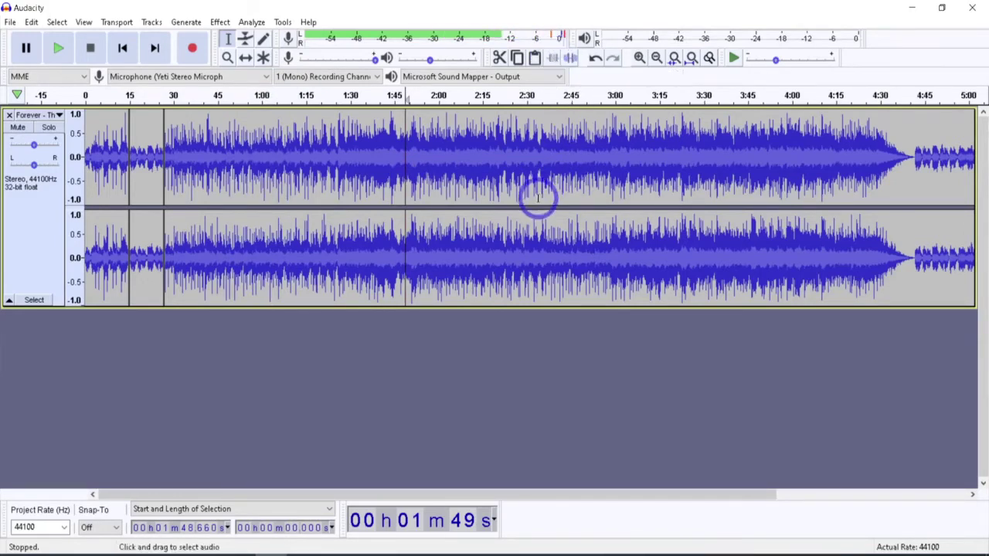
Trim the audio outside a selection about 26 seconds long starting at about 1:39.5, and undo the trim
left_click_drag(378, 147, 453, 147)
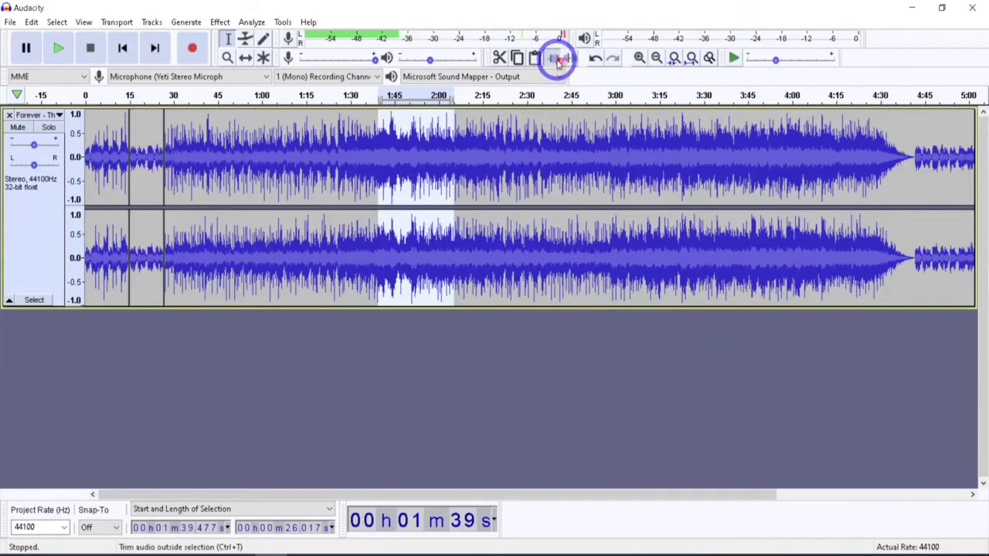
left_click(558, 62)
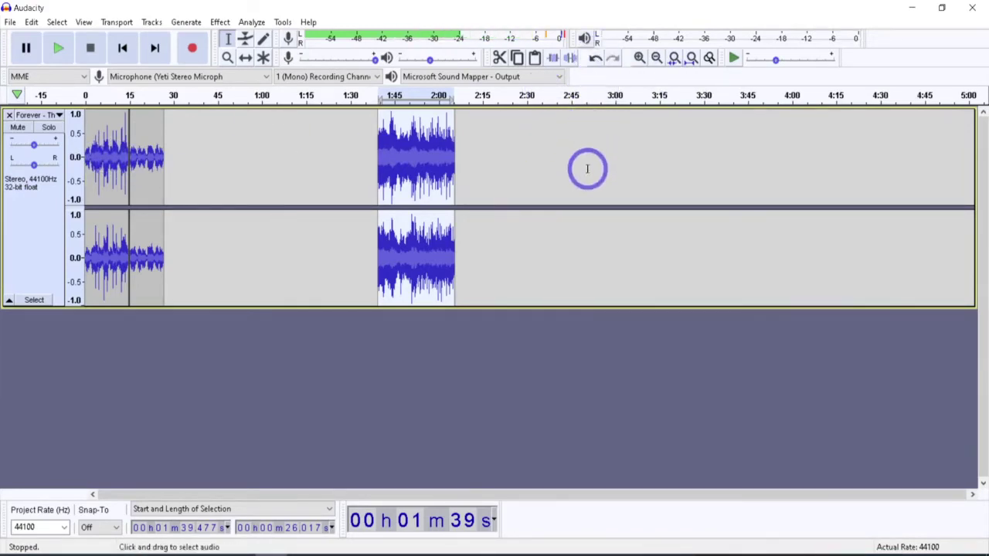
key("ctrl+z")
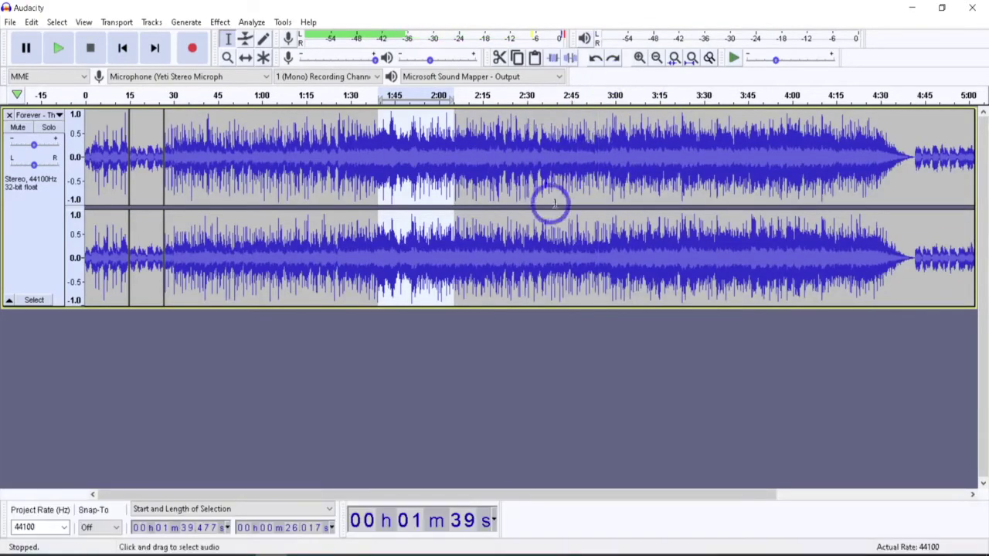
Silence the selected 26 seconds of audio starting at about 1:39.5, and undo the silence
left_click(570, 59)
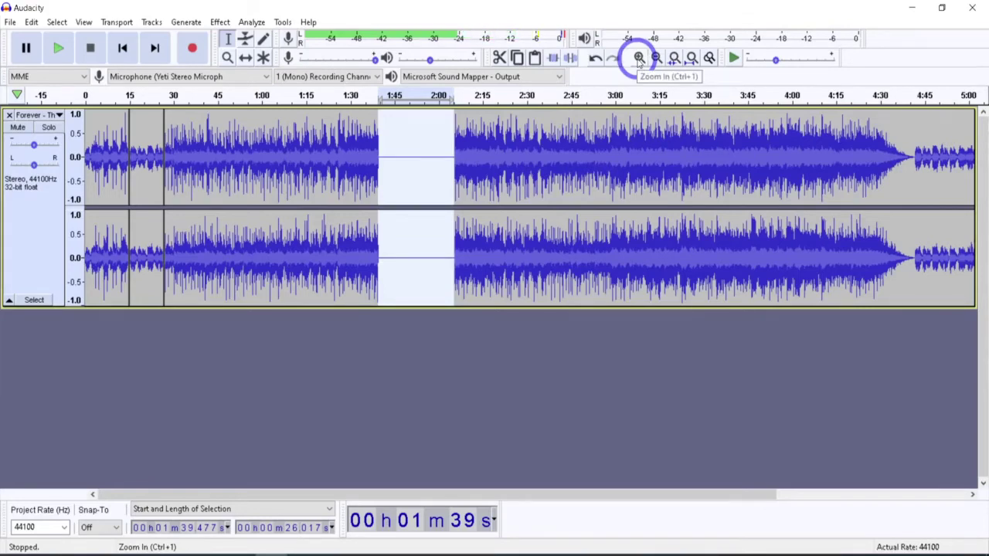
key("ctrl+z")
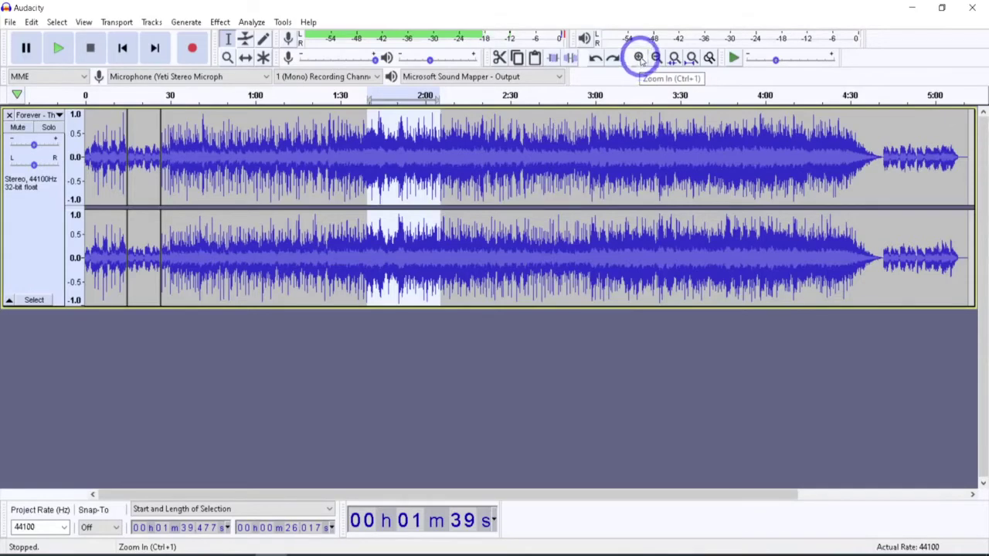
Zoom the timeline in and back out around the selection, and fit the selection to the view width
left_click(640, 58)
left_click(640, 58)
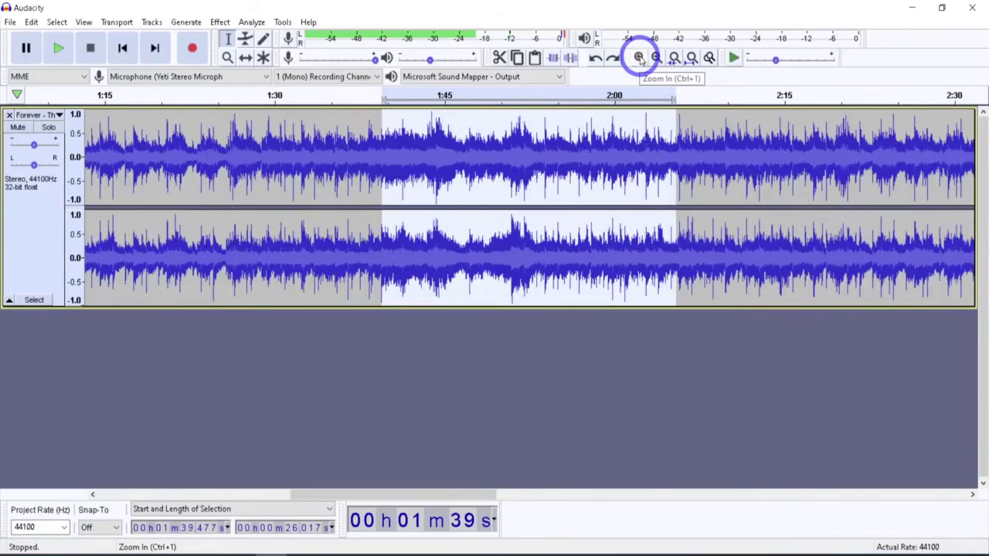
left_click(640, 58)
left_click(656, 58)
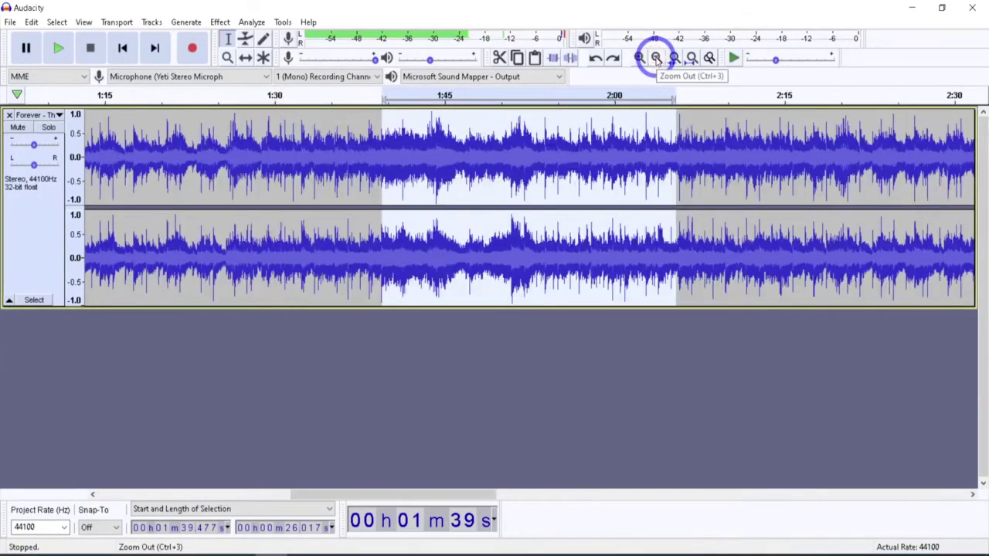
left_click(656, 57)
left_click(656, 58)
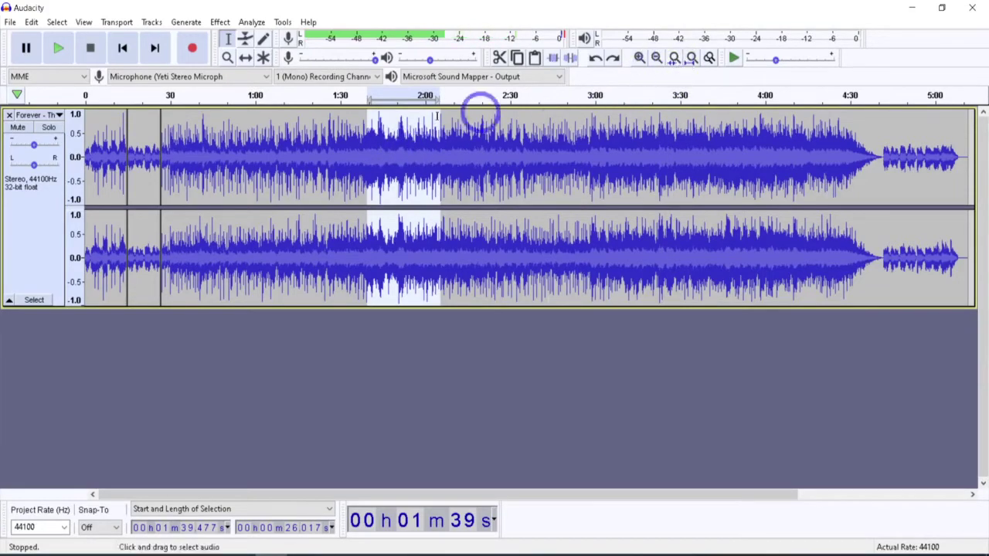
left_click(674, 60)
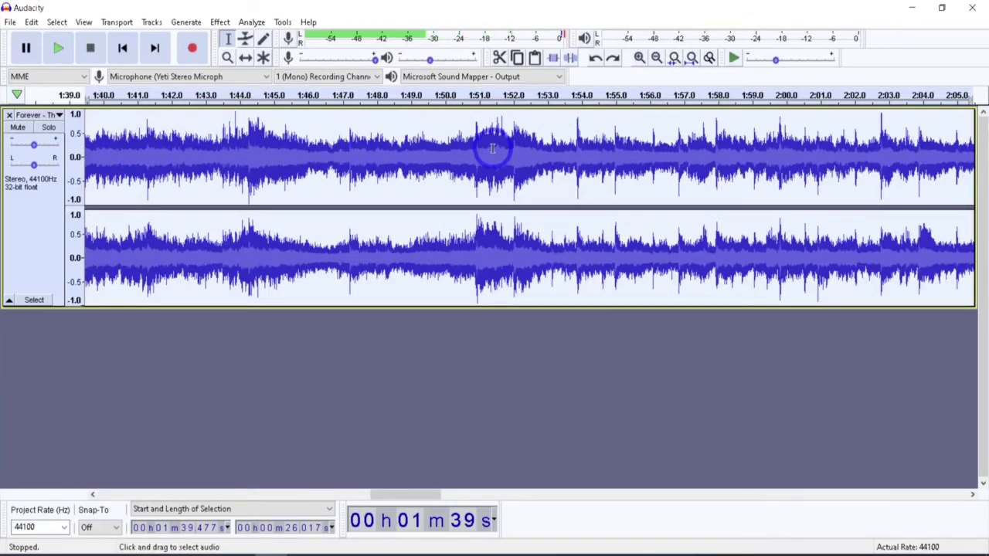
Undo the last edit, and fit the whole project to the view width
key("ctrl+z")
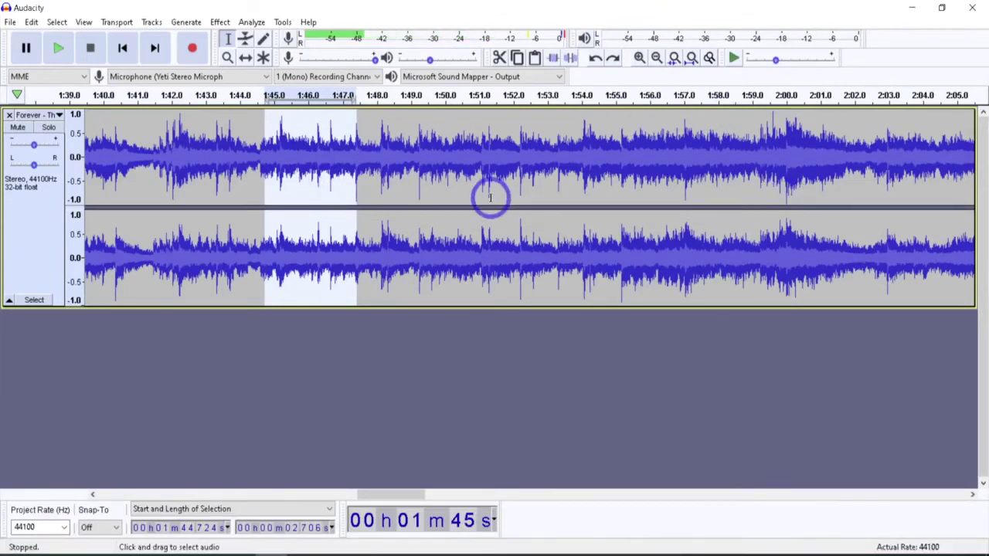
scroll(485, 200, "up", 3, "ctrl")
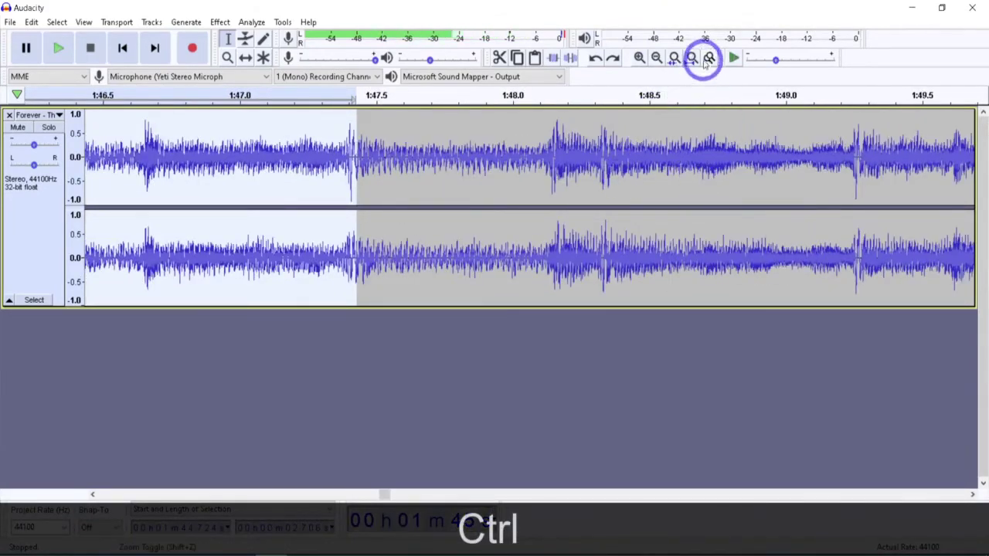
left_click(691, 58)
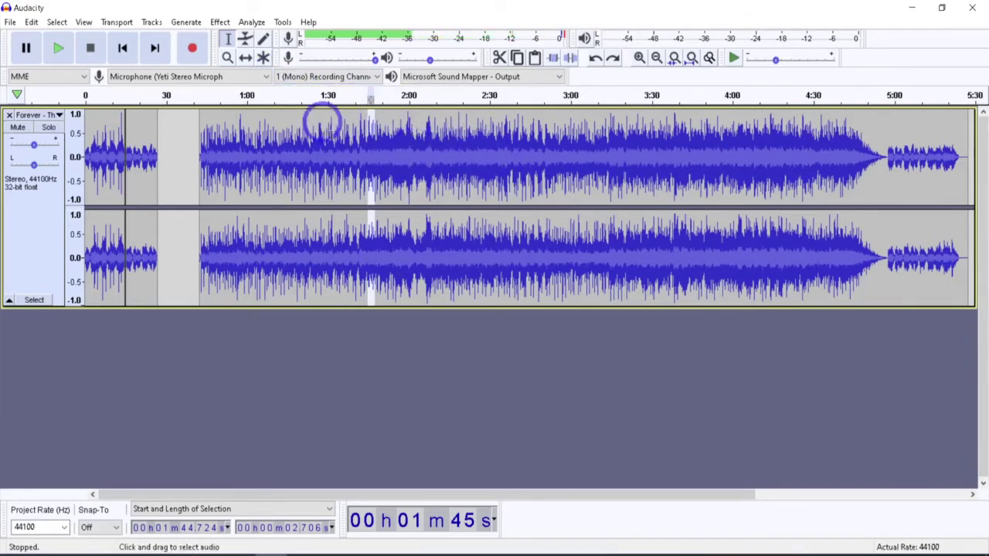
Select about 40.6 seconds of the track starting at about 1:33.1, and examine the waveform at the selection's start up close
left_click_drag(445, 137, 335, 139)
key("ctrl")
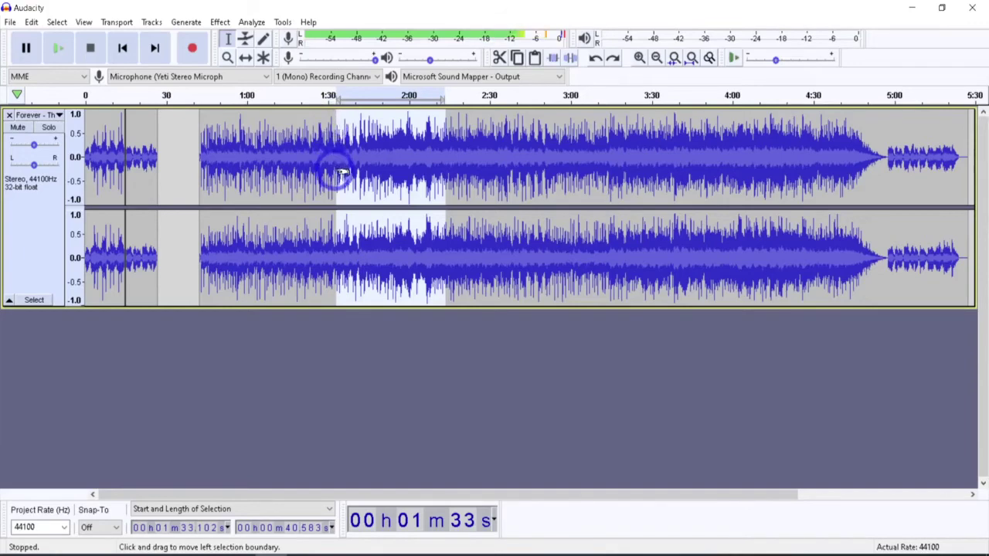
scroll(143, 169, "up", 5, "ctrl")
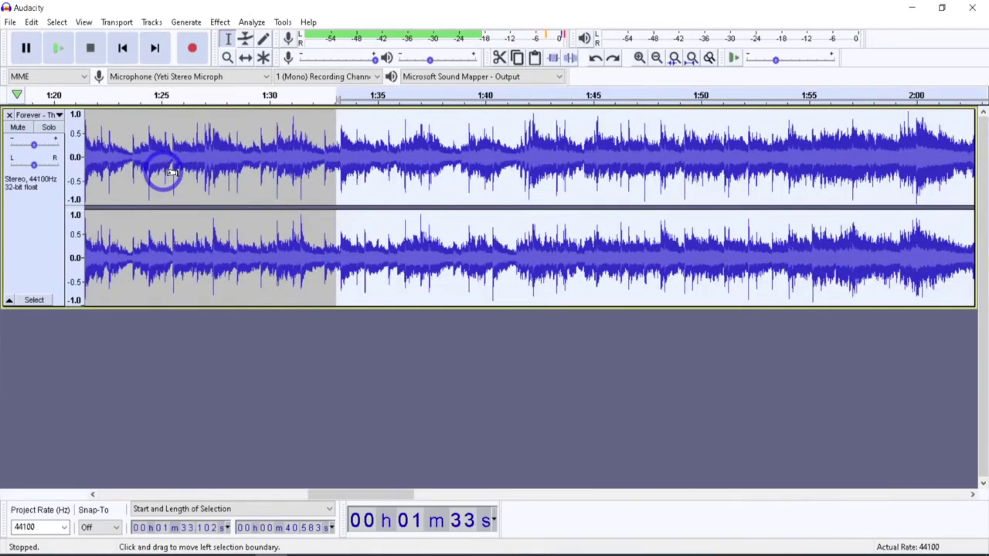
scroll(132, 177, "up", 4, "ctrl")
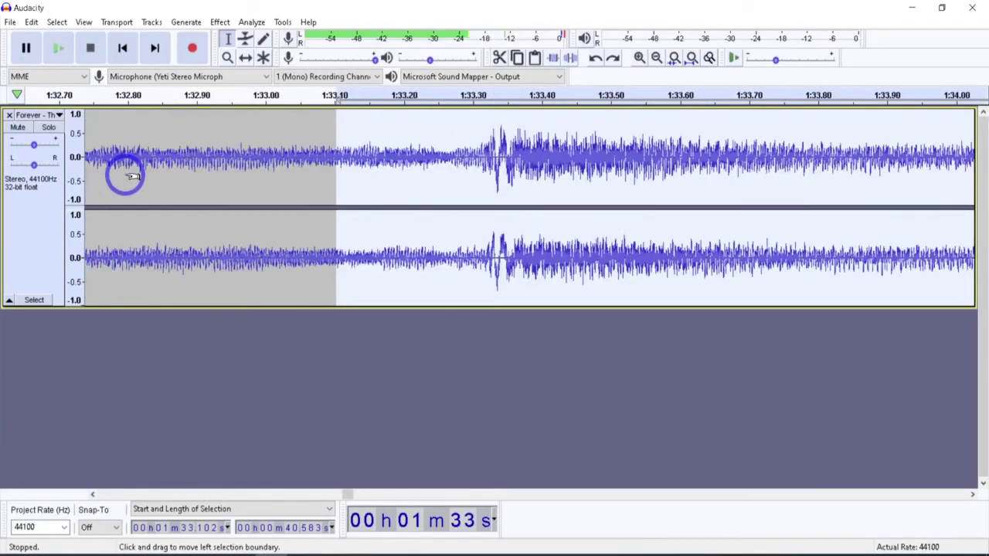
scroll(132, 177, "down", 8, "ctrl")
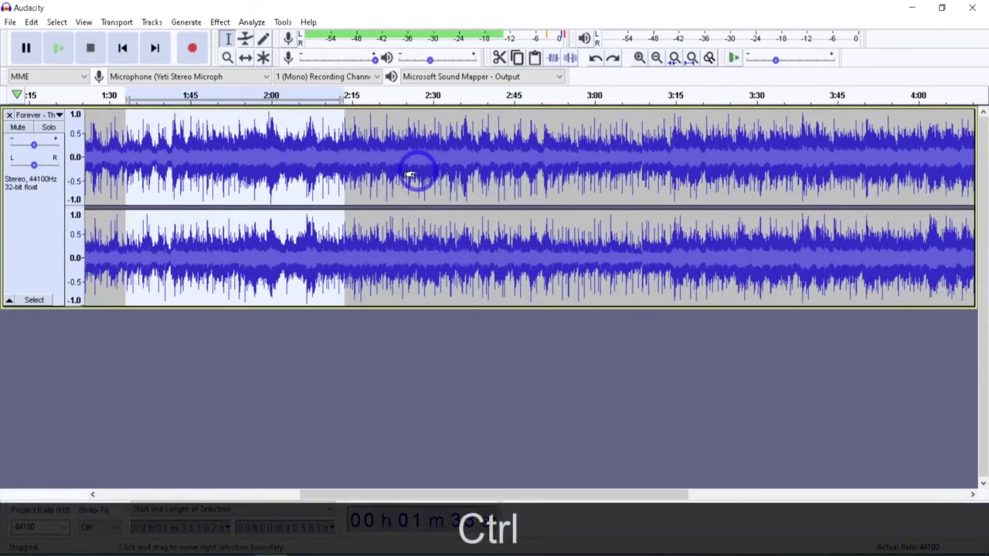
Examine the waveform at the selection's end near 2:13.7 up close, and return to the full project view
scroll(410, 176, "up", 5, "ctrl")
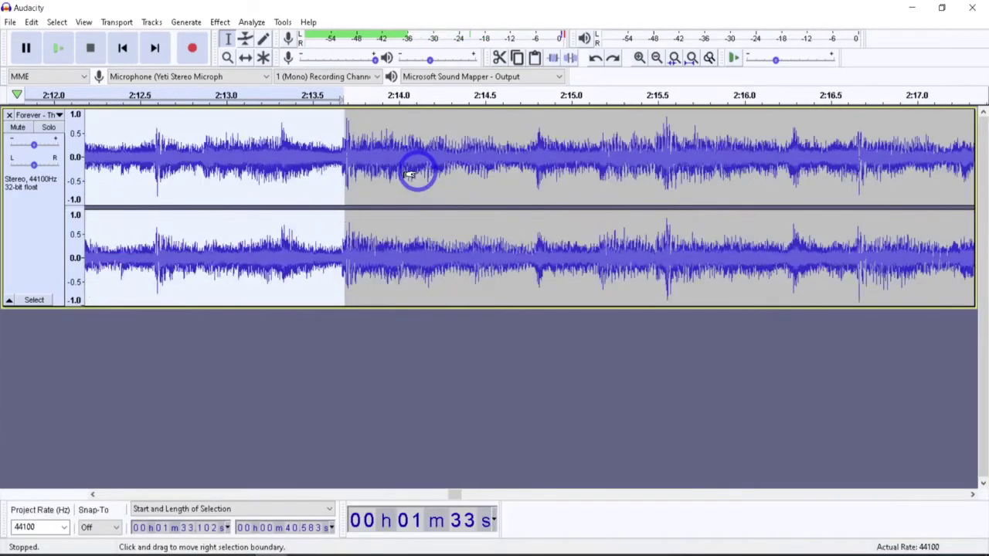
scroll(896, 159, "up", 2, "ctrl")
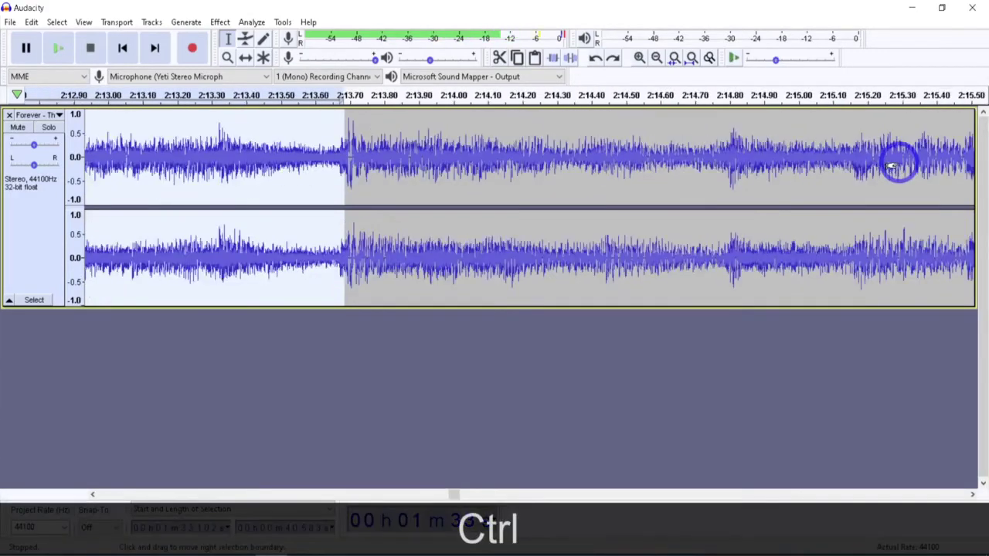
scroll(896, 162, "up", 2, "ctrl")
scroll(893, 166, "left", 3)
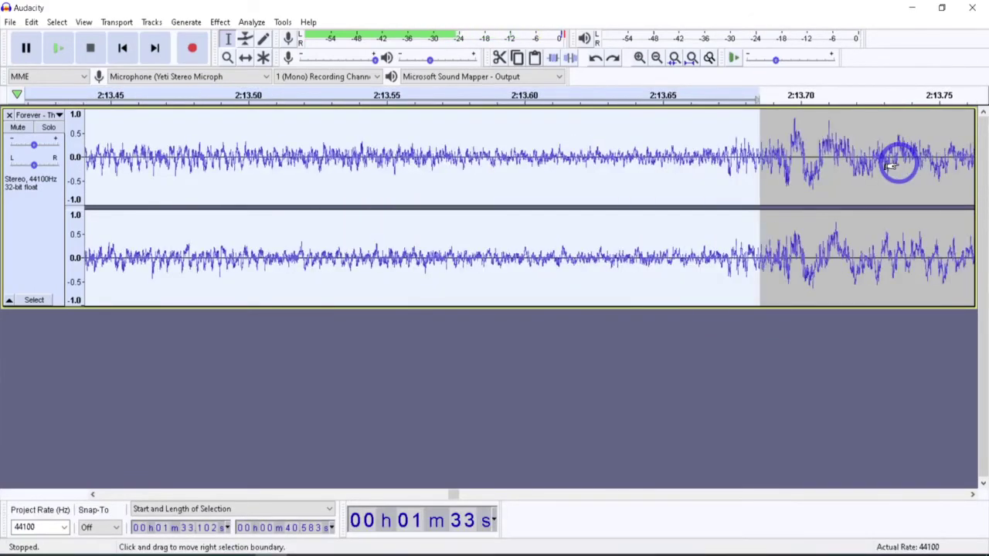
scroll(895, 164, "down", 7, "ctrl")
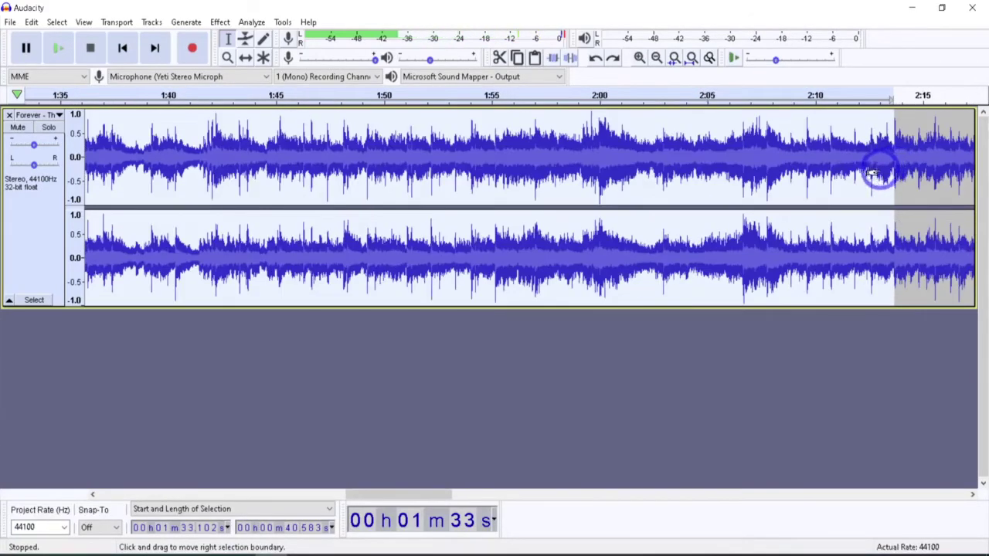
scroll(875, 173, "down", 3, "ctrl")
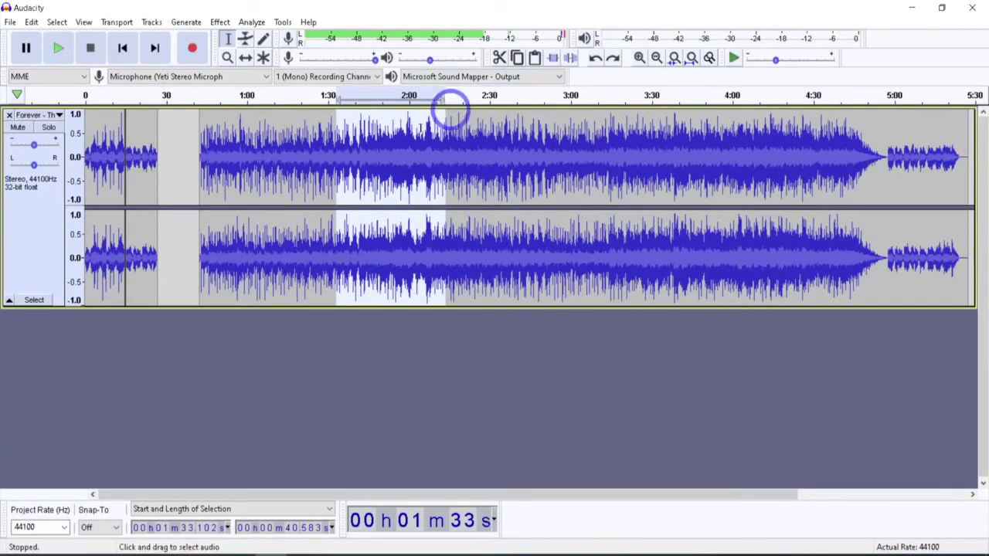
Choose the Yeti stereo microphone for recording, 1 (Mono) Recording Channel, and Microsoft Sound Mapper - Output for playback
left_click(264, 77)
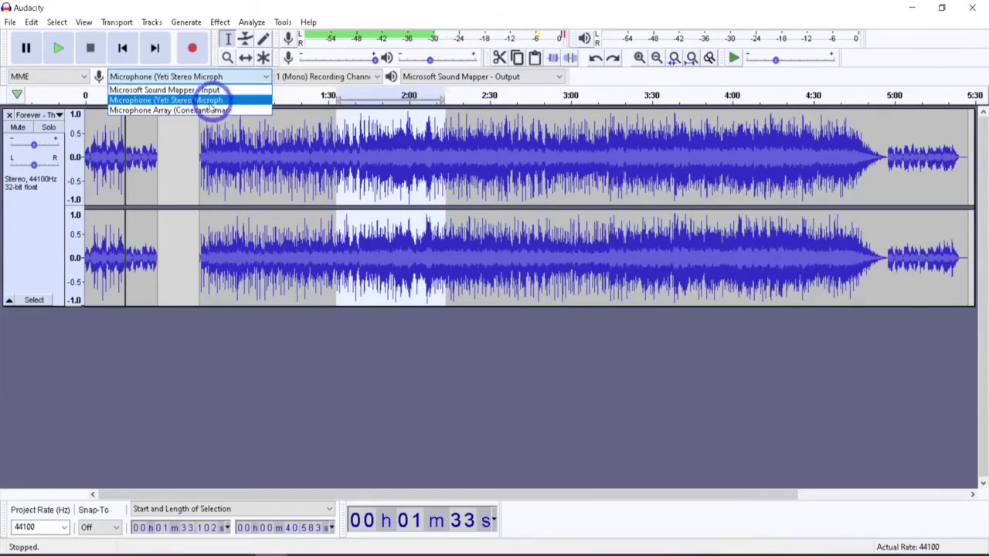
left_click(227, 101)
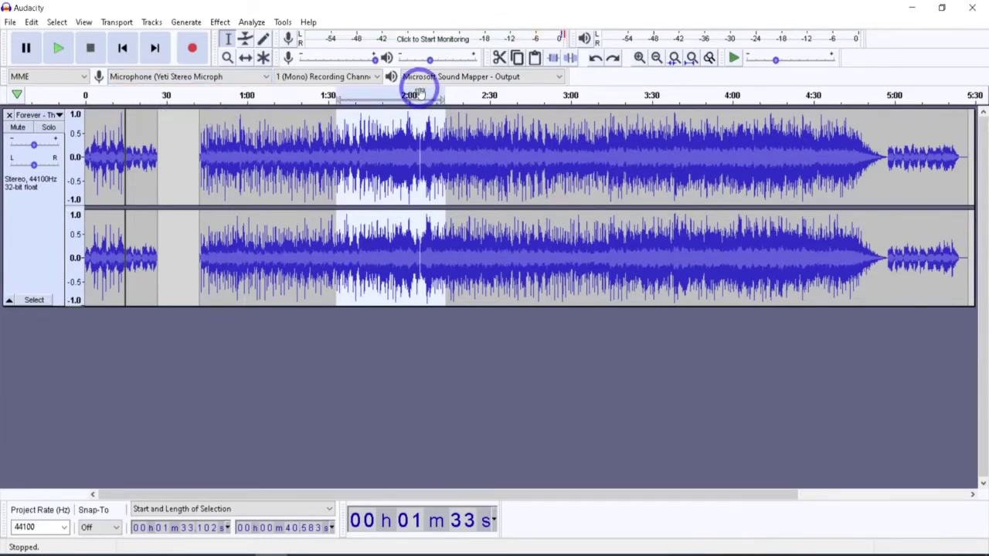
left_click(377, 78)
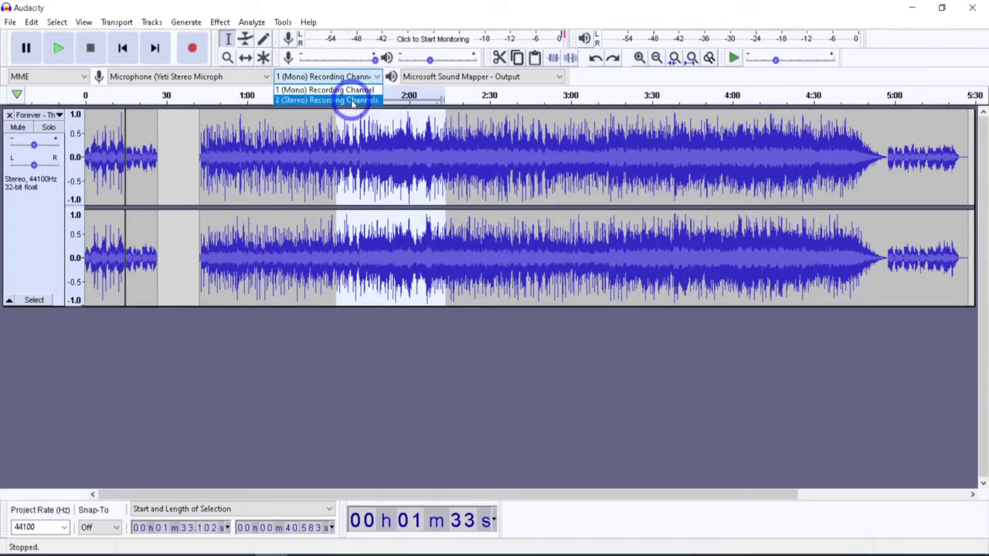
left_click(354, 91)
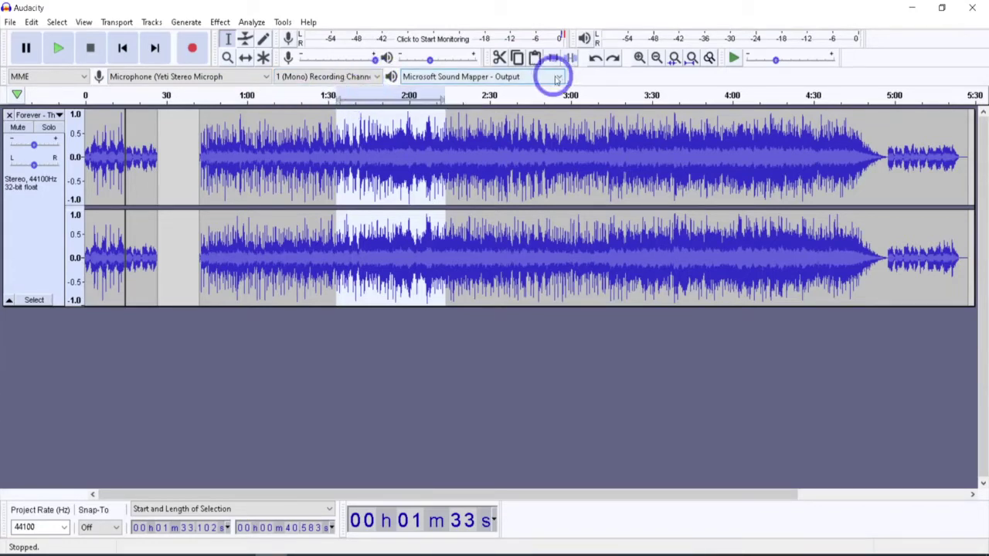
left_click(560, 77)
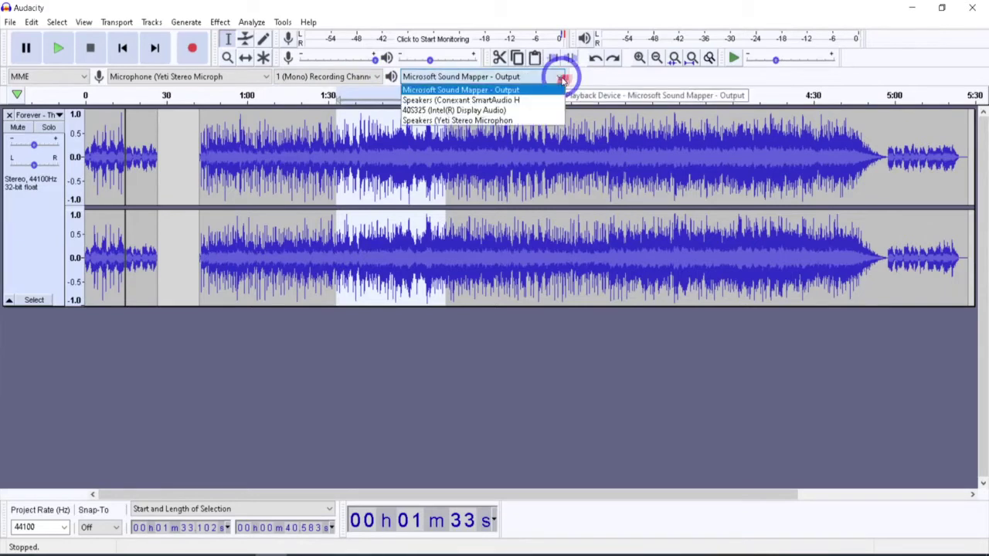
left_click(525, 94)
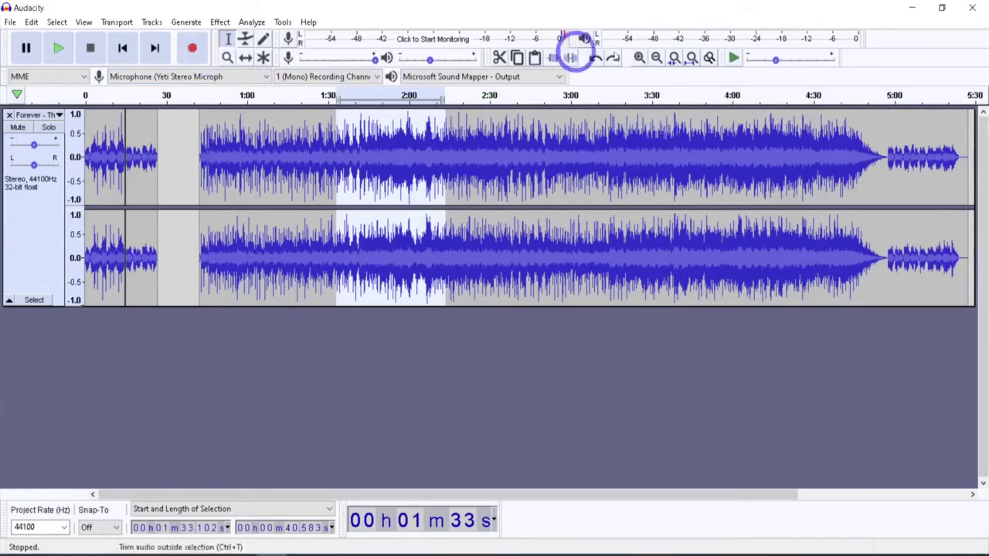
Clear the track selection, and preview playback from about 4:56 on the timeline
key("ctrl+shift+a")
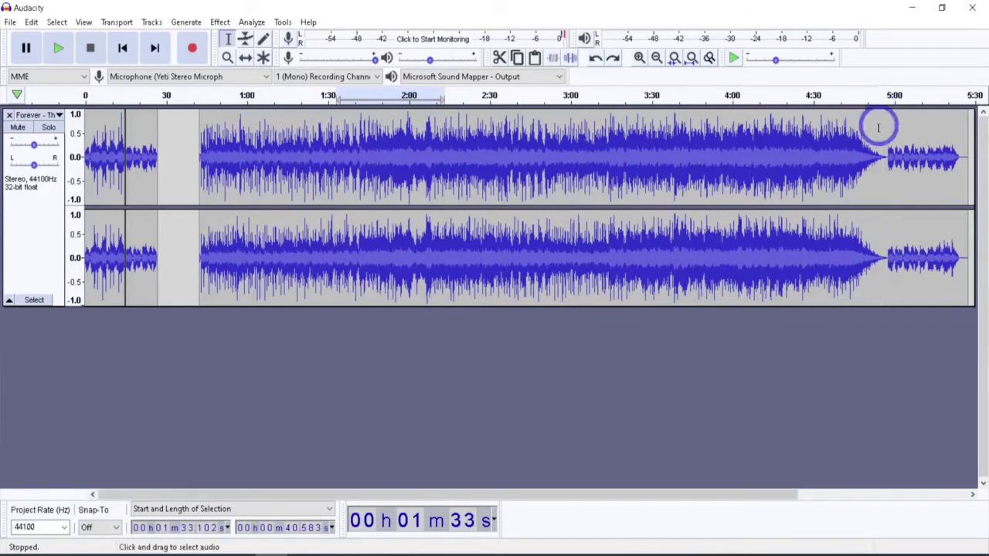
left_click(886, 98)
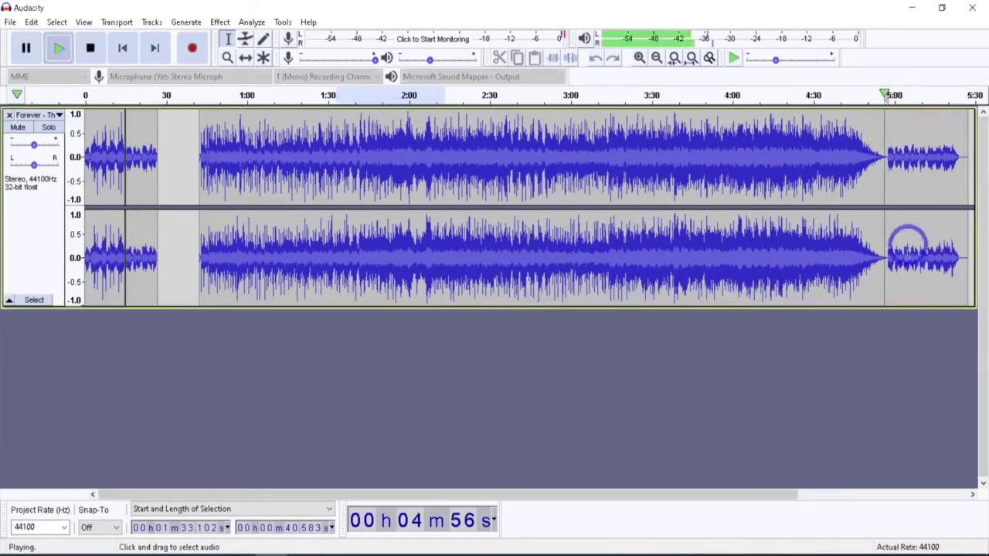
left_click(90, 48)
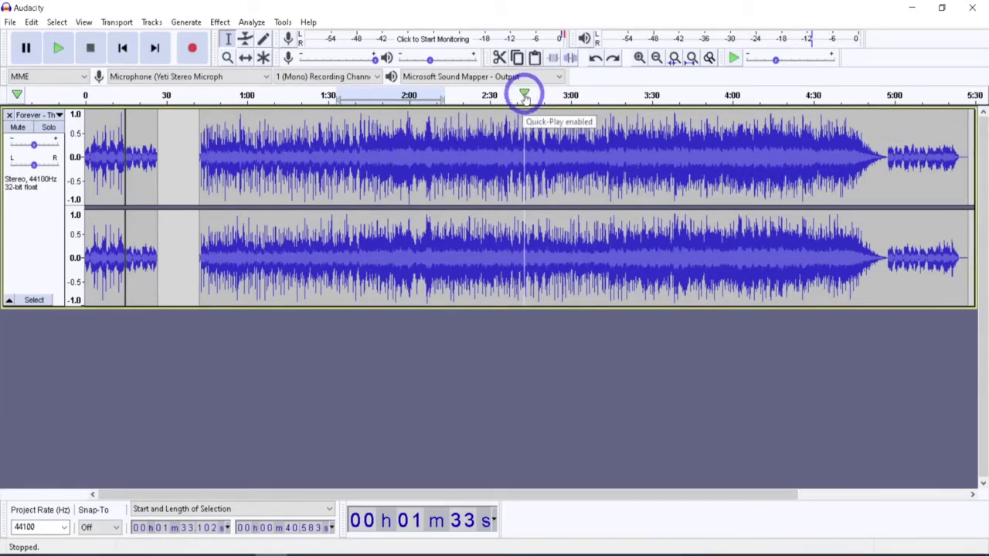
Preview the timeline range from about 2:40 to 3:04 and playback from about 1:33, stopping each time
left_click_drag(516, 99, 581, 95)
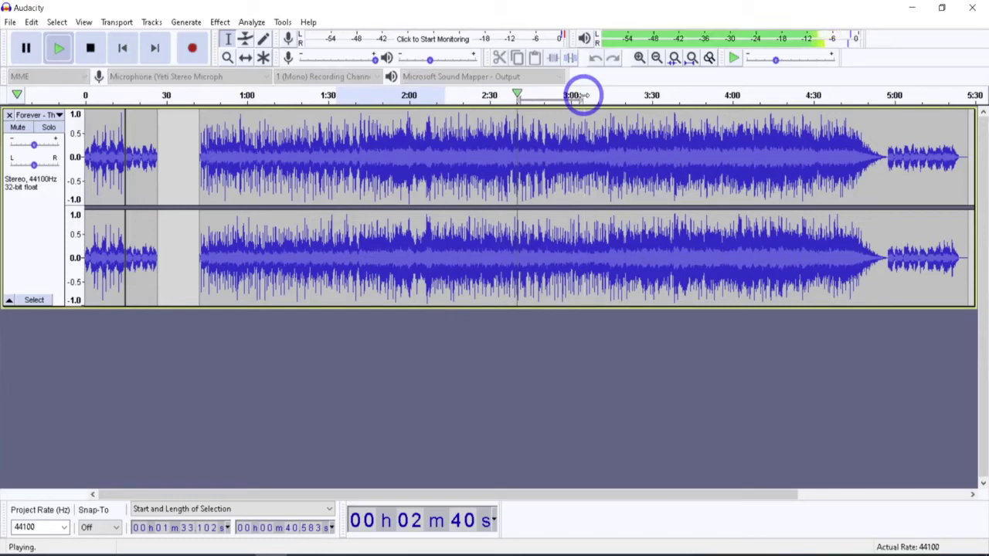
left_click(90, 48)
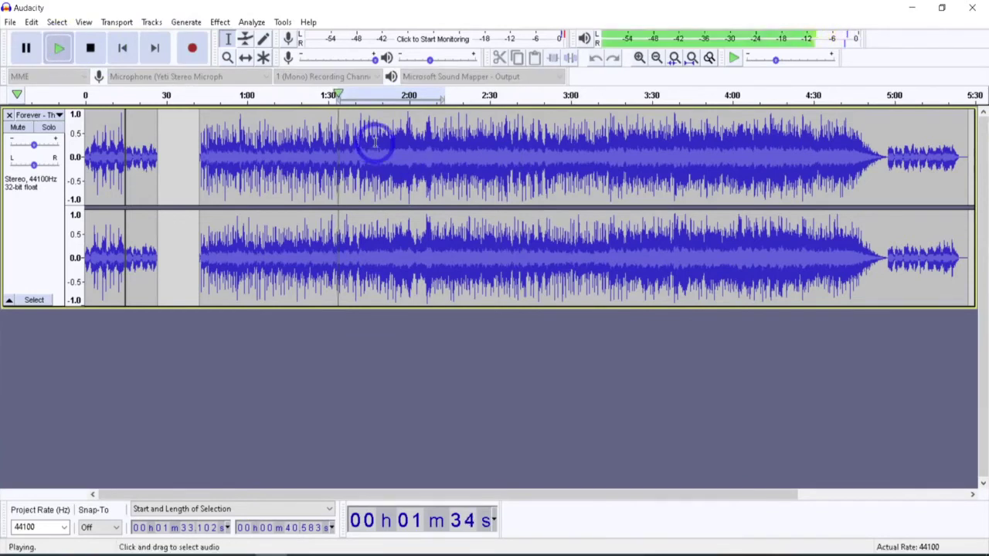
left_click(90, 48)
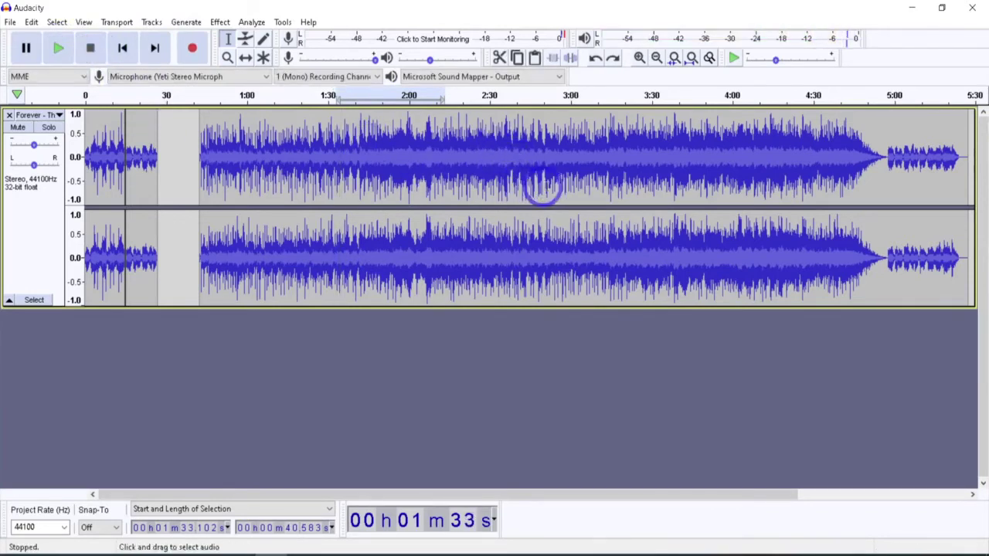
Switch to the Time Shift tool, select the whole stereo track, and split it into two mono tracks
key("F5")
left_click(659, 249)
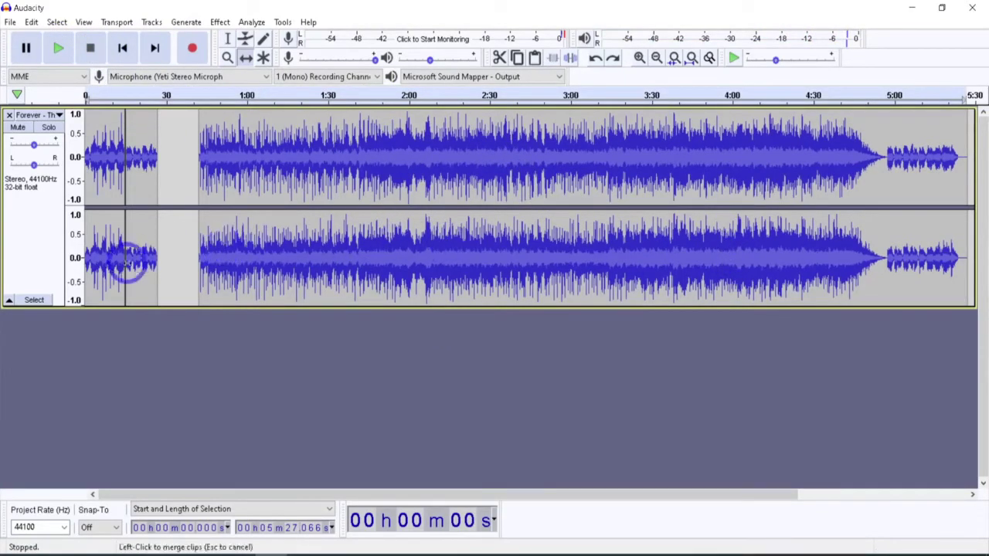
left_click(48, 224)
left_click(59, 115)
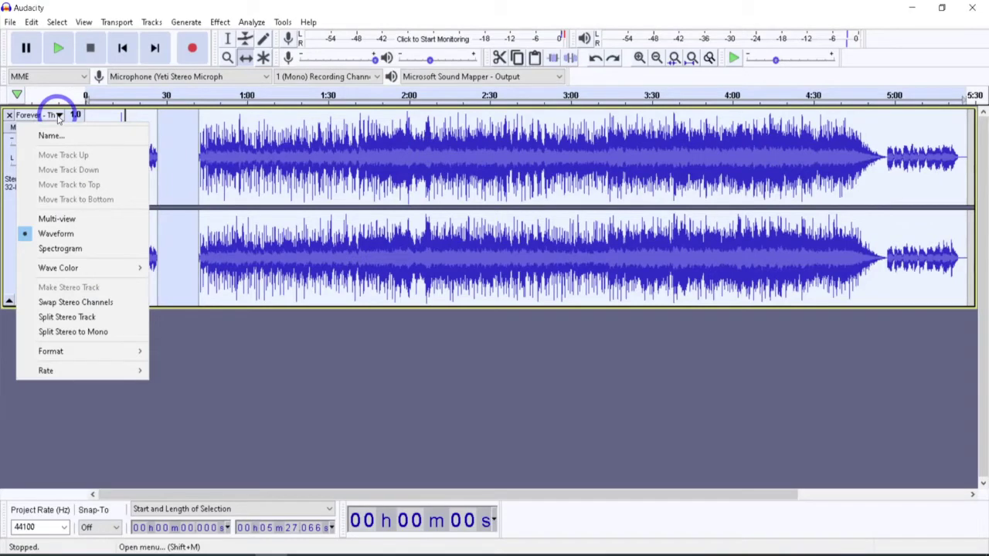
left_click(83, 337)
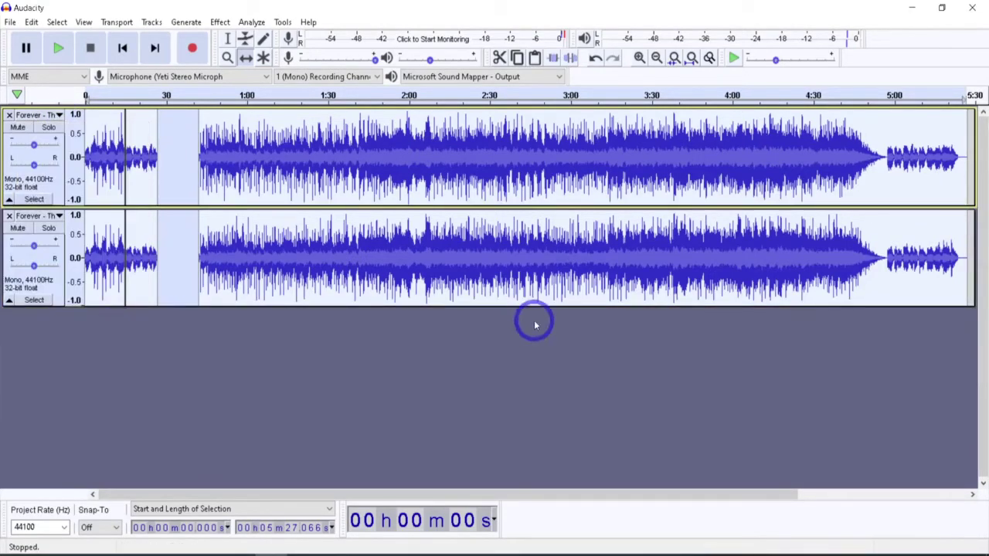
Select the lower mono track on its own, and extend the selection to both tracks
left_click(51, 272)
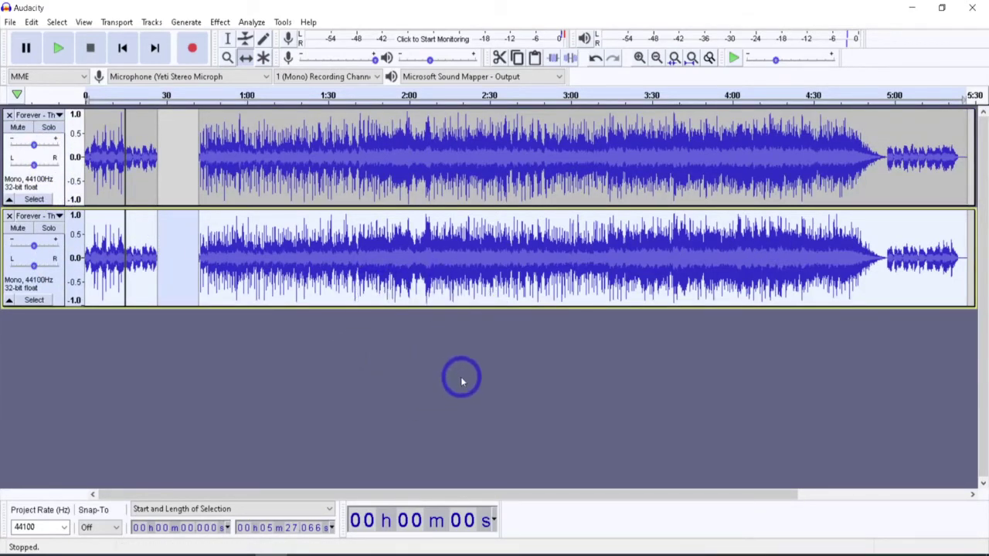
key("ctrl+a")
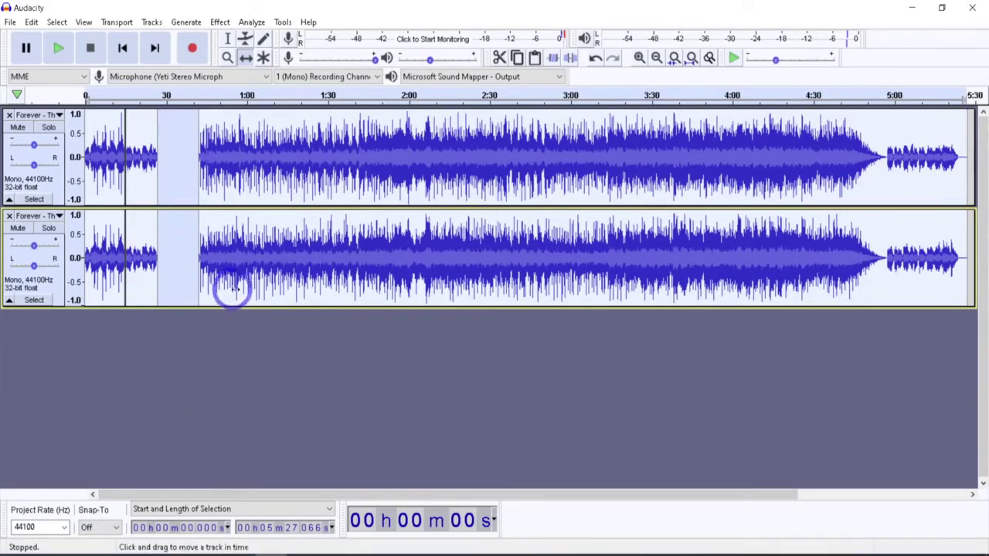
Select both mono tracks, combine them into one stereo track, and clear the selection
left_click(62, 282)
left_click(62, 189, "ctrl")
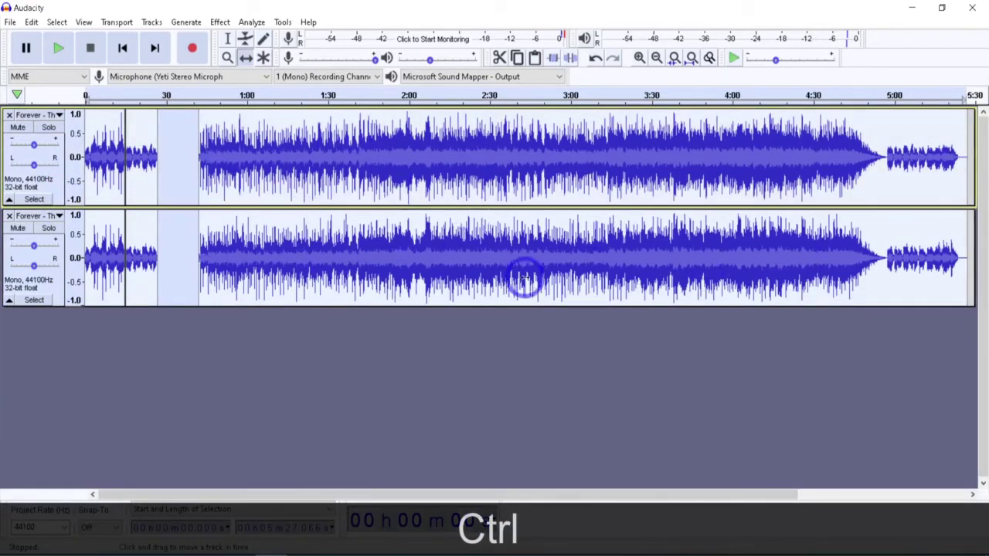
left_click(42, 114)
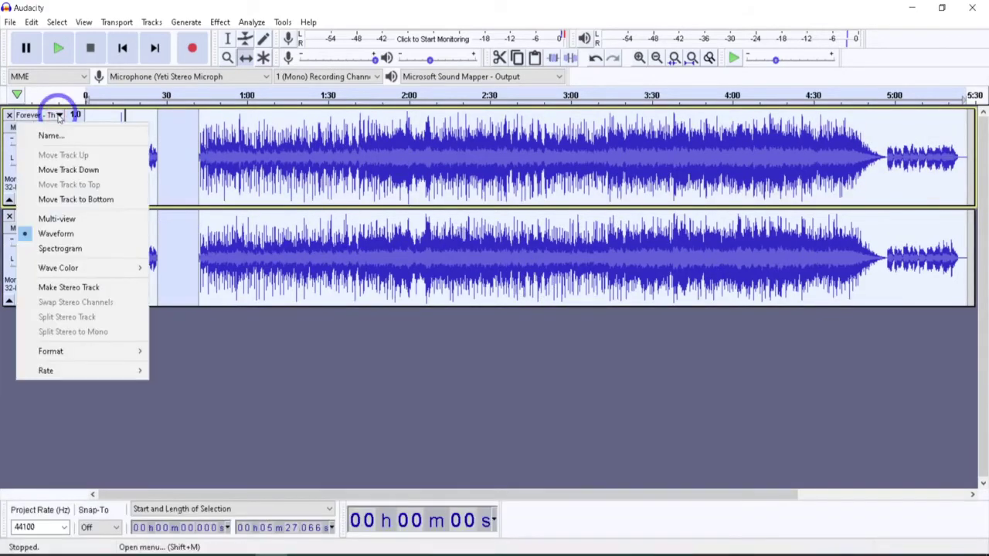
left_click(81, 288)
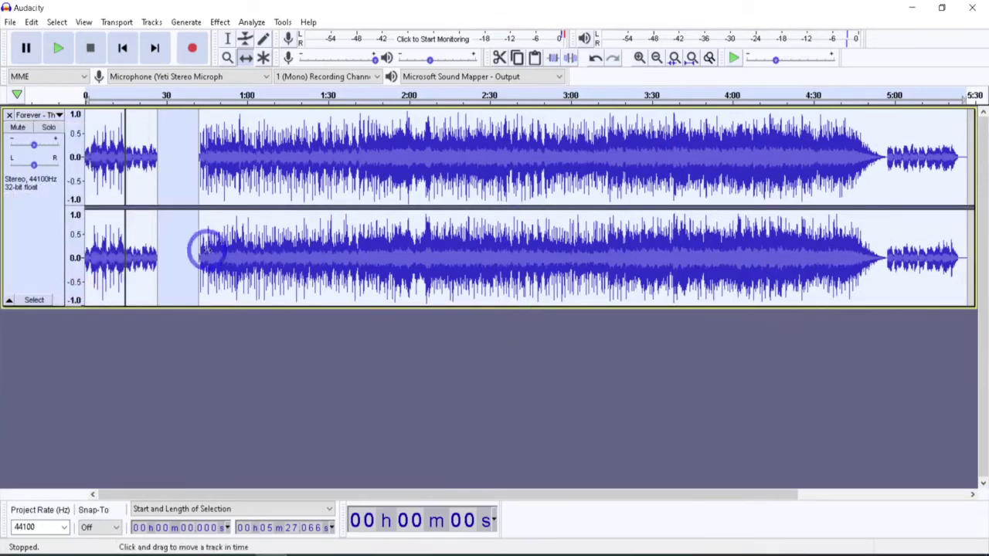
left_click(349, 349)
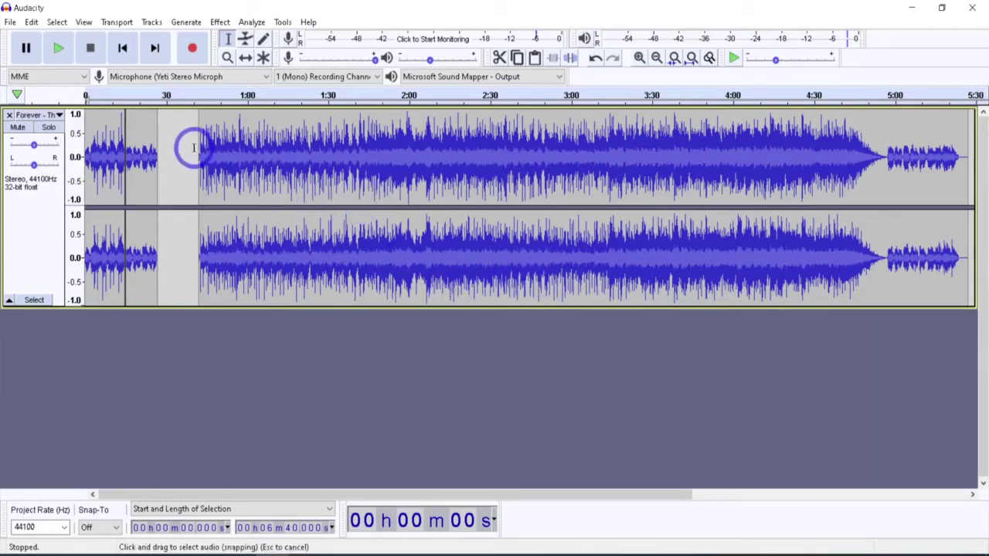
Mute the stereo track and add a new empty mono track below it
left_click(19, 128)
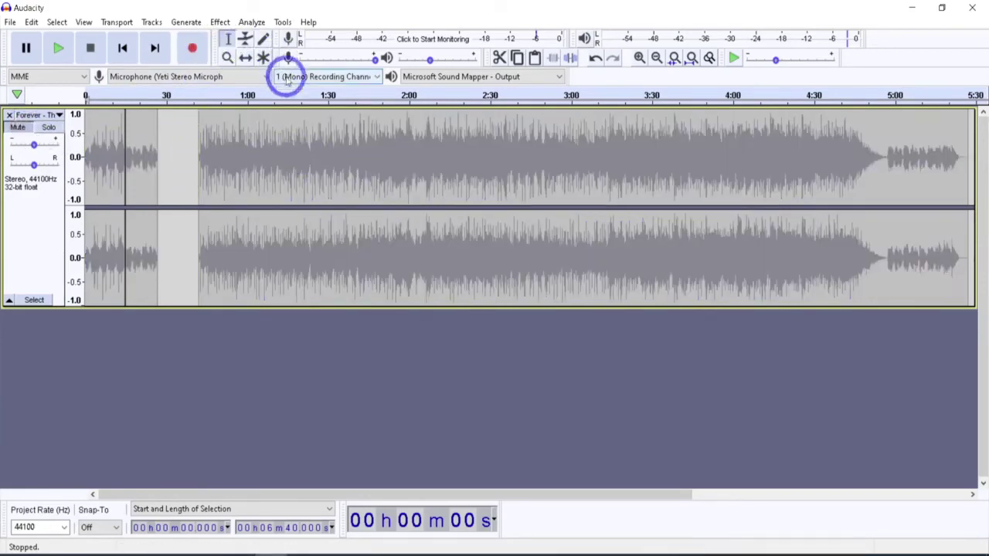
left_click(152, 22)
mouse_move(159, 37)
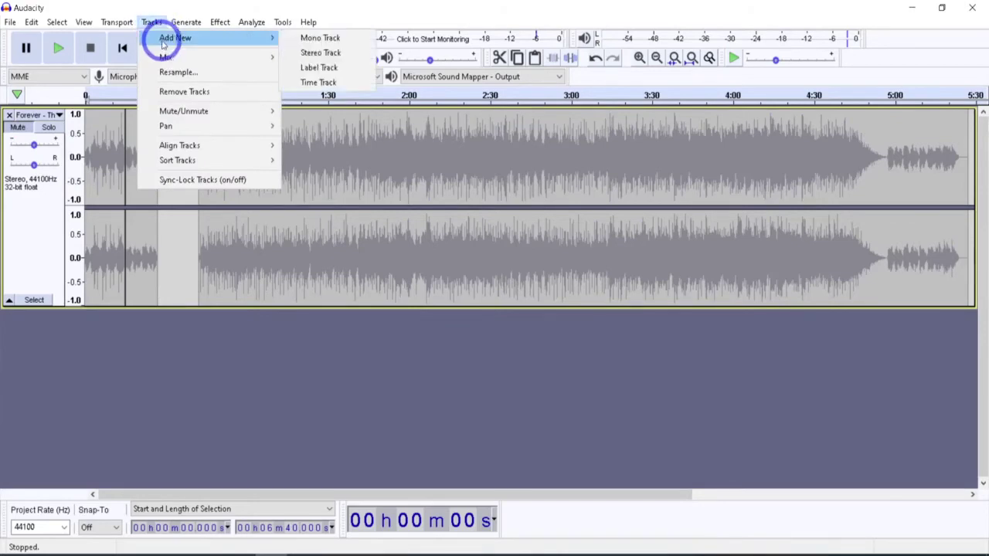
left_click(324, 44)
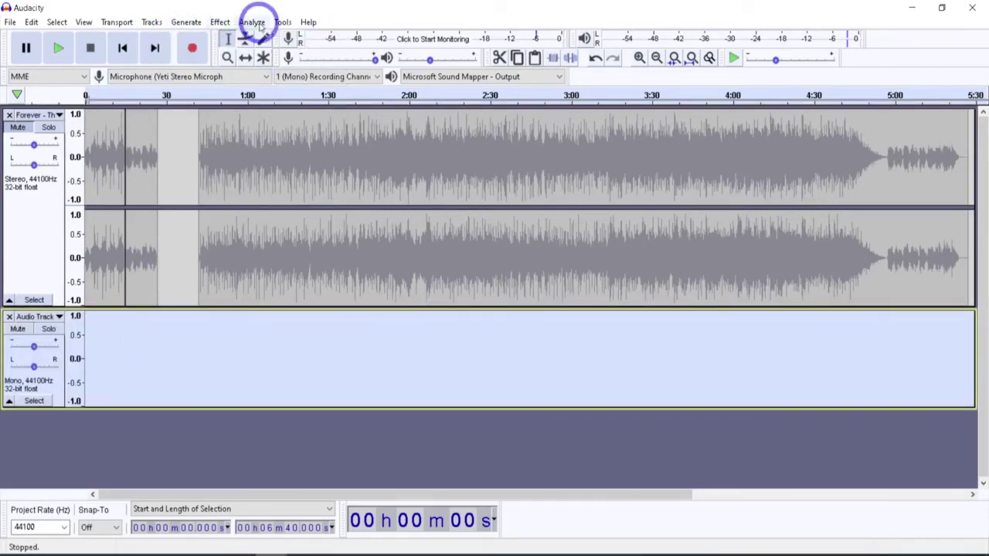
Generate a 120 bpm rhythm track in the new mono track with 4 beats per bar, 200 bars and the Metronome Tick sound
left_click(184, 23)
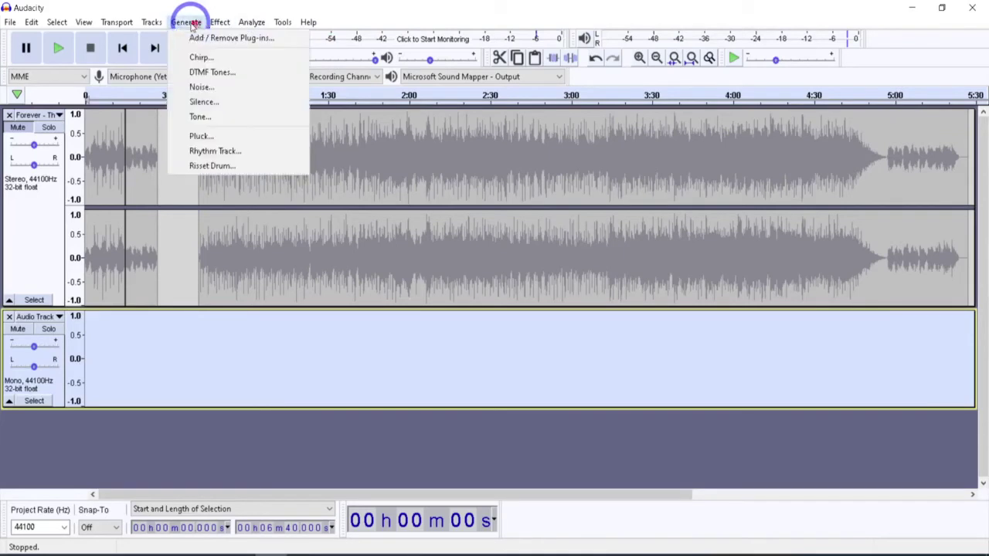
left_click(233, 154)
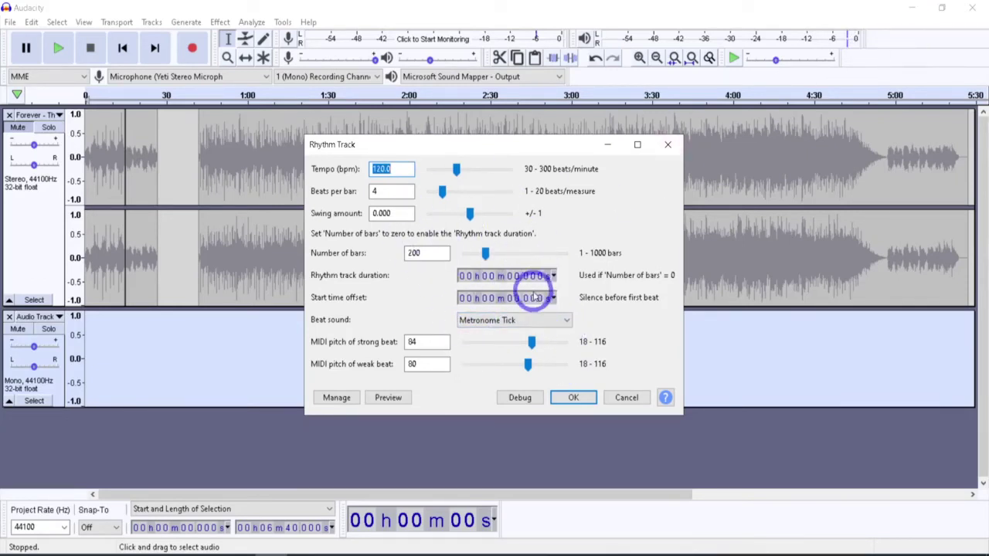
left_click(589, 400)
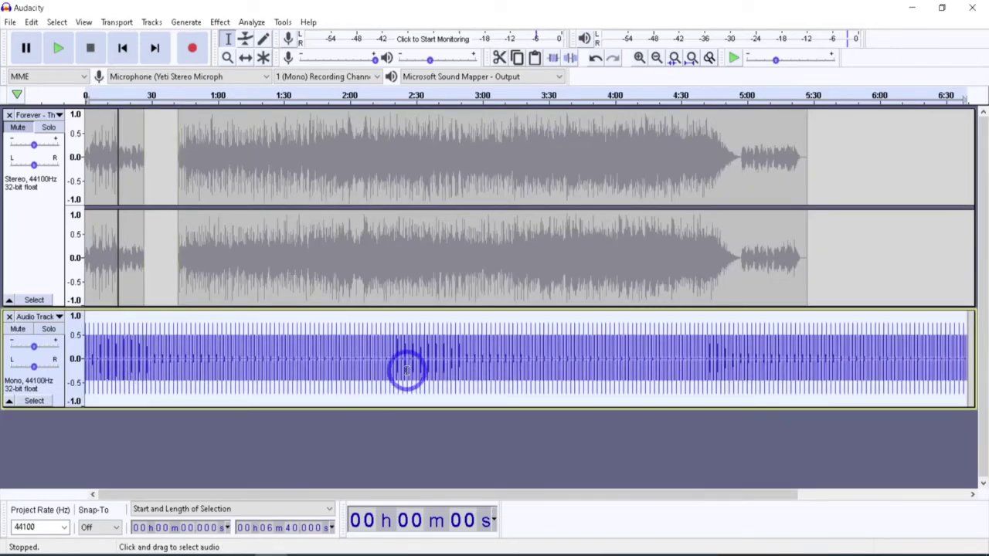
scroll(405, 369, "up", 3, "ctrl")
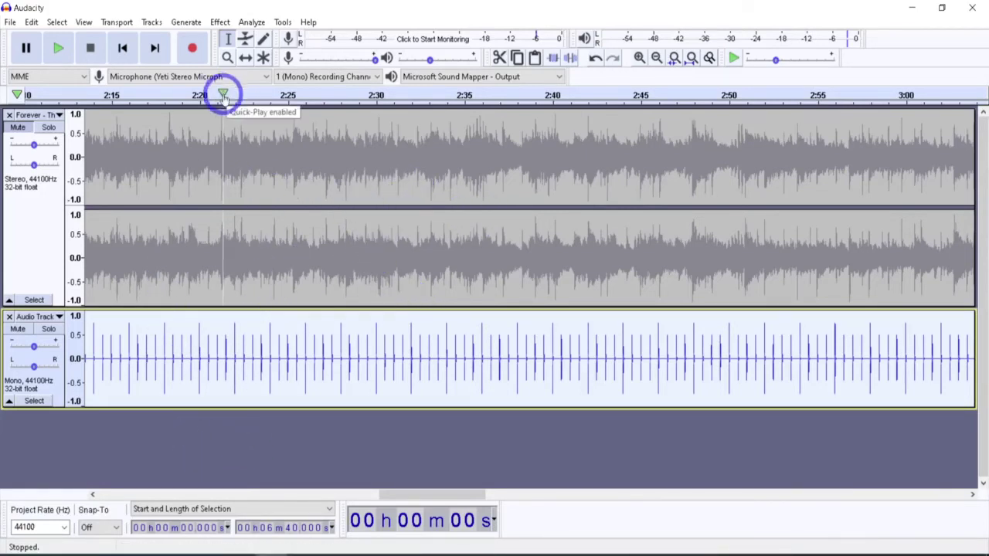
Add another mono track below the rhythm track and record about 6 seconds of microphone audio into it
left_click(155, 24)
mouse_move(177, 37)
left_click(317, 37)
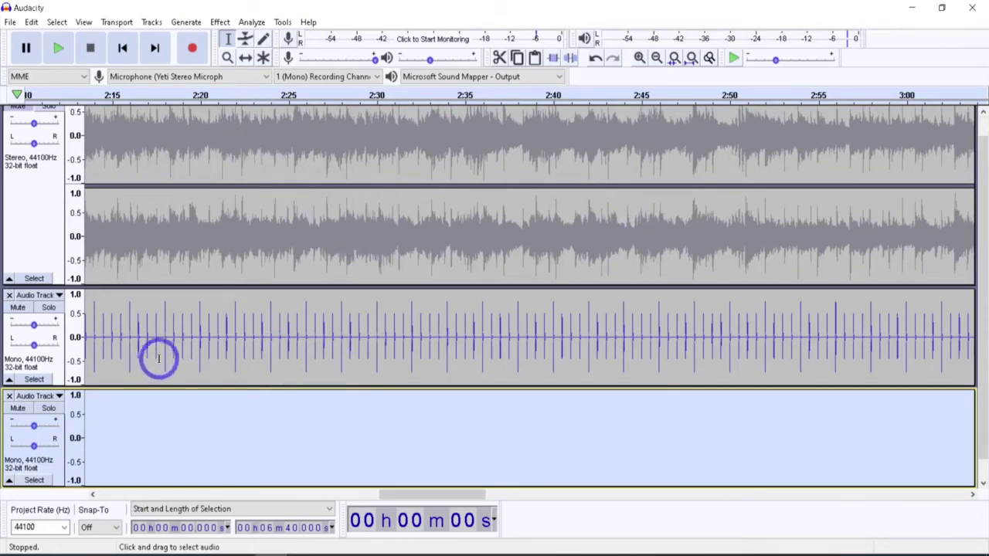
left_click(192, 48)
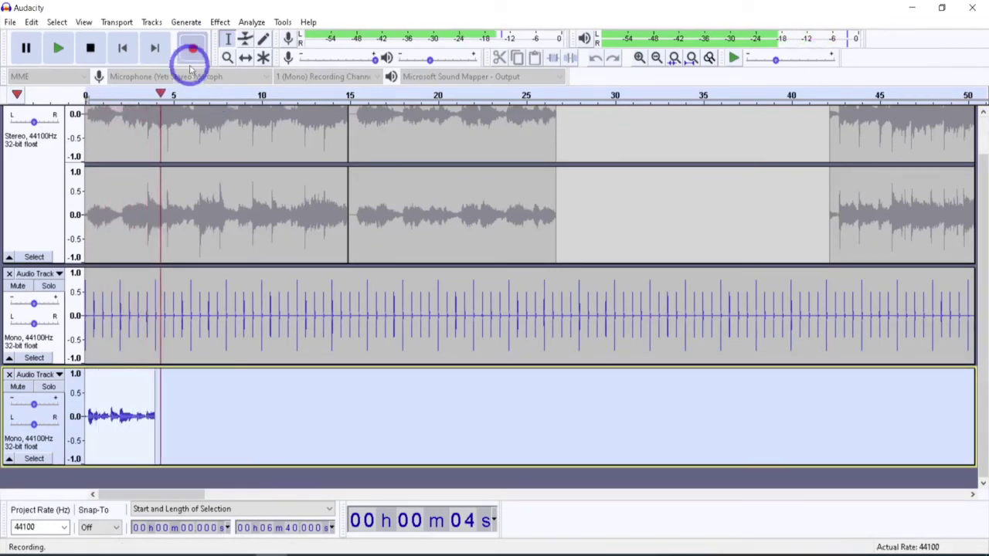
left_click(91, 47)
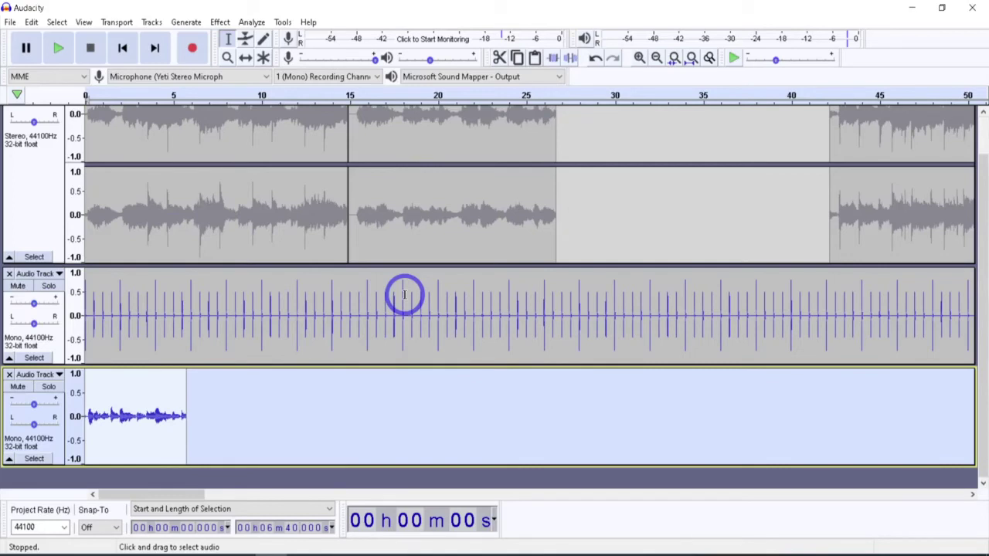
Fit the tracks vertically and the project horizontally, try taller heights for the upper tracks, and fit all tracks vertically again
key("ctrl+shift+f")
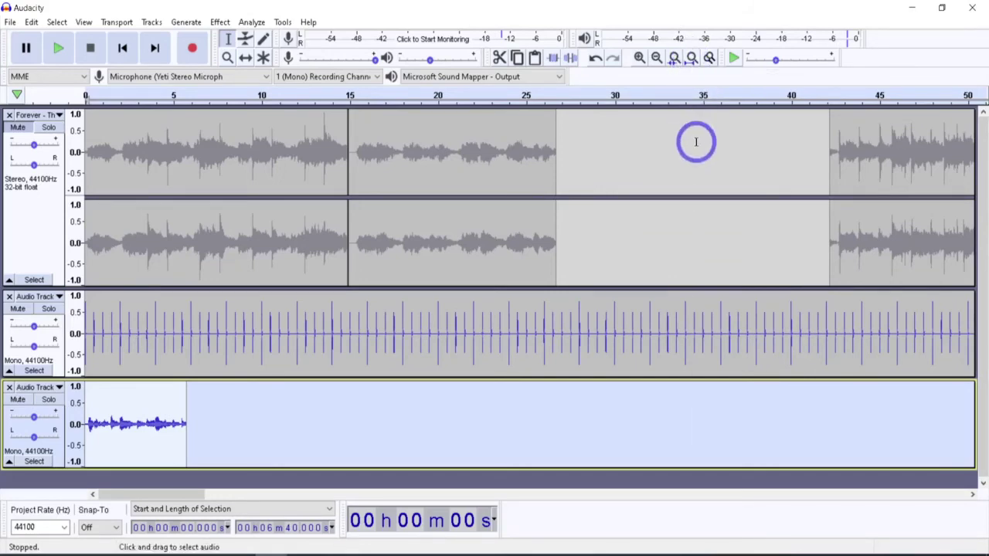
key("ctrl+f")
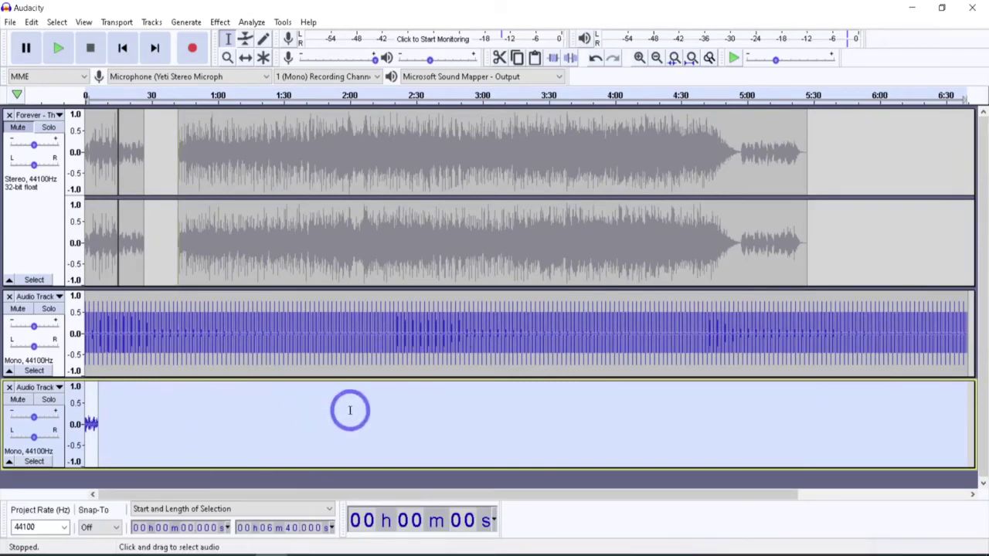
left_click_drag(370, 378, 371, 438)
left_click_drag(412, 288, 600, 316)
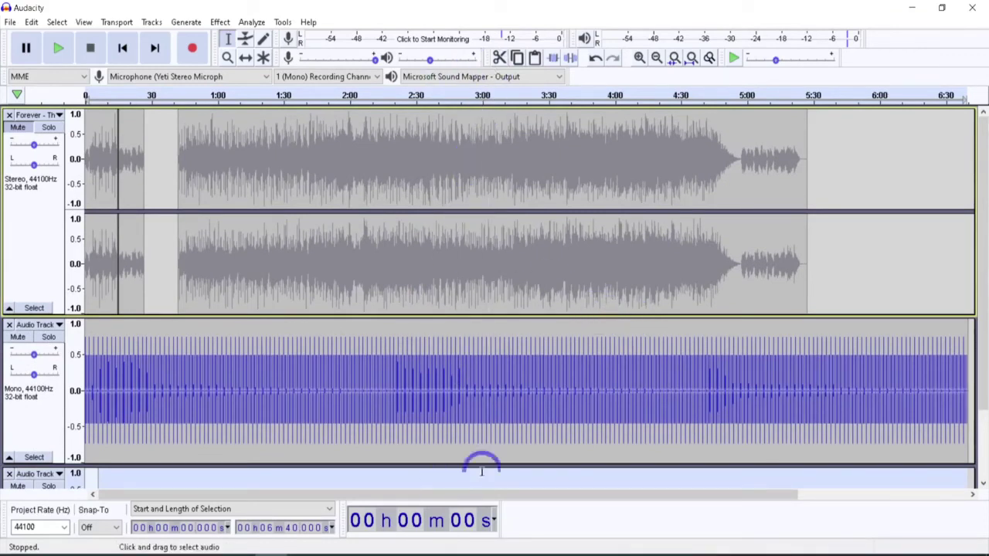
left_click(578, 362)
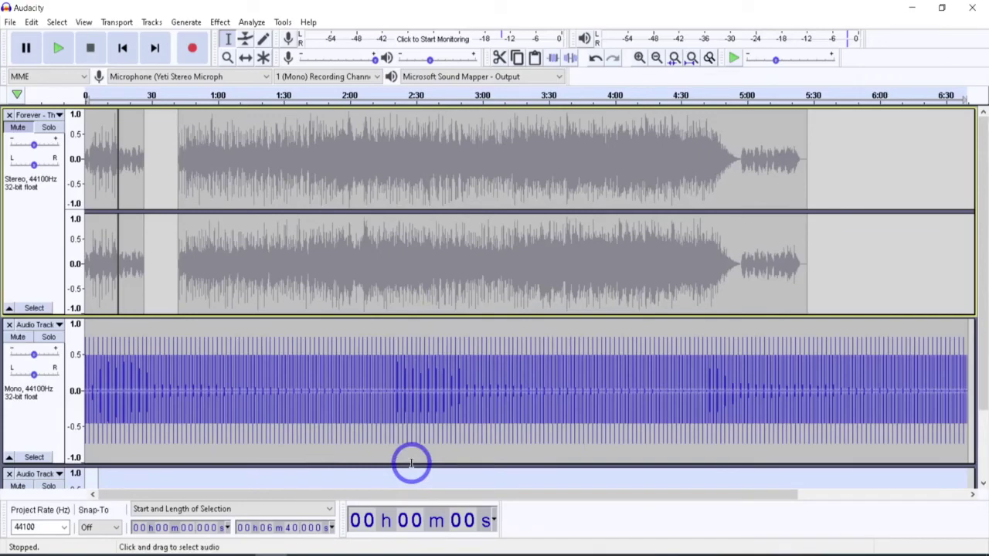
key("ctrl+shift+f")
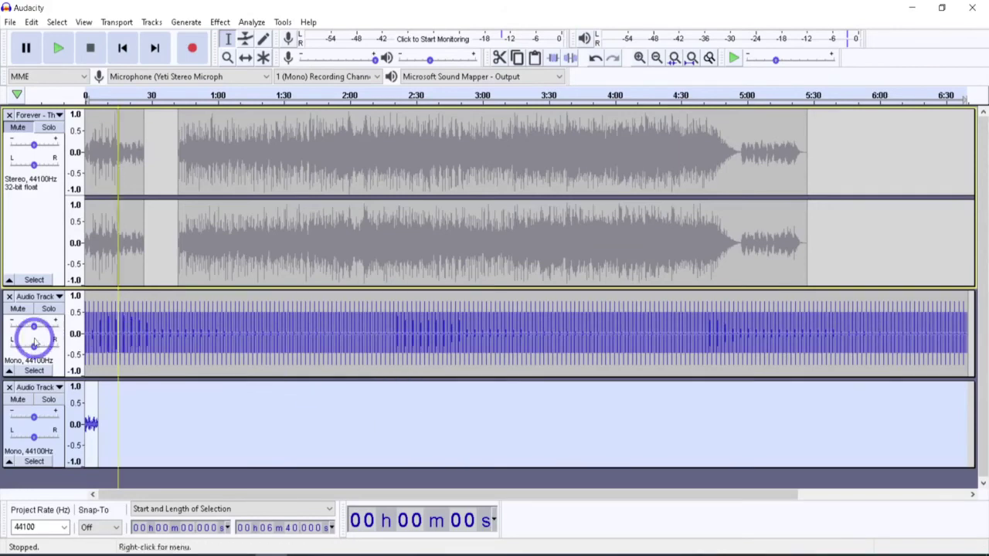
Collapse the rhythm and stereo tracks, and delete the recorded clip from the expanded mono track
left_click(9, 372)
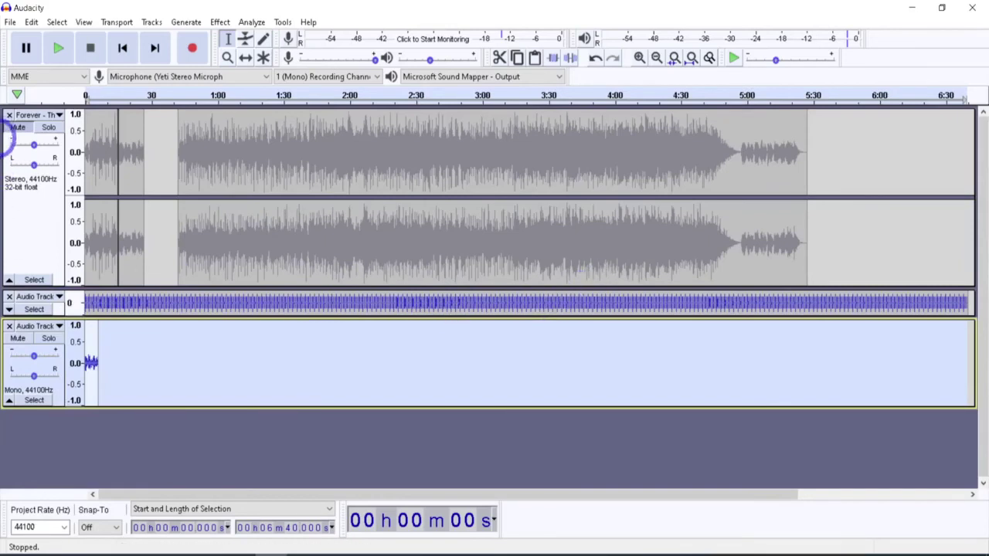
left_click(9, 279)
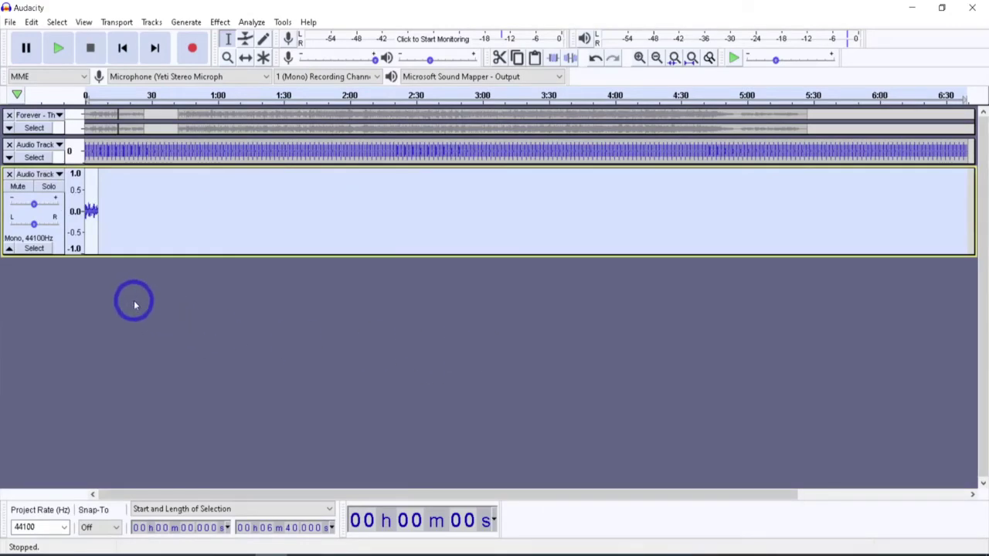
left_click(100, 223)
left_click_drag(142, 221, 71, 220)
key("Delete")
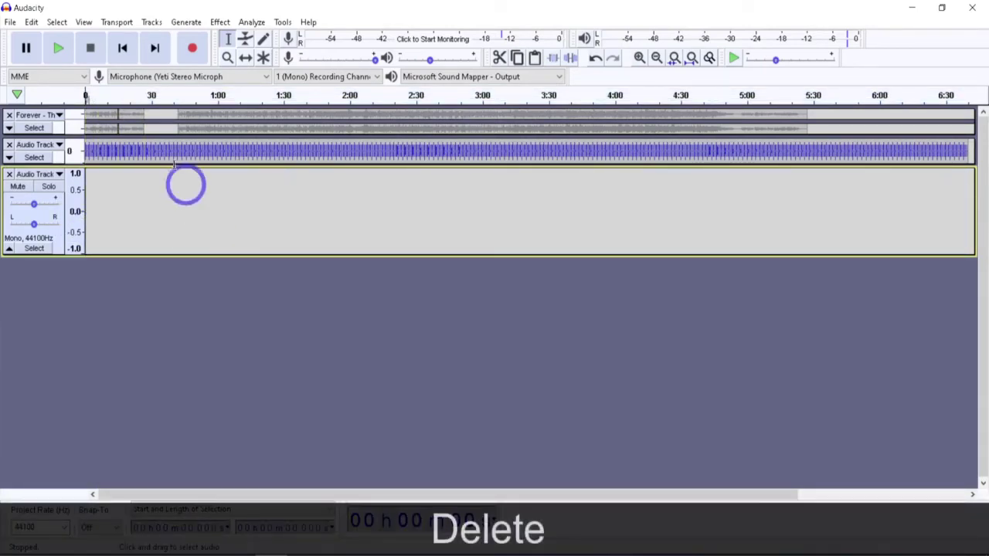
Record about 12 seconds of new microphone audio into the emptied mono track with that track soloed
left_click(186, 54)
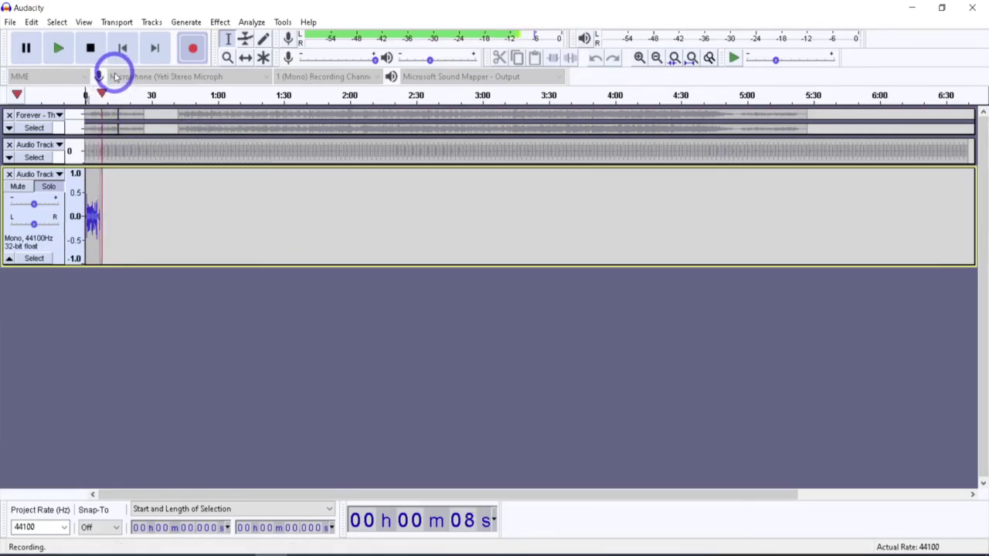
left_click(97, 54)
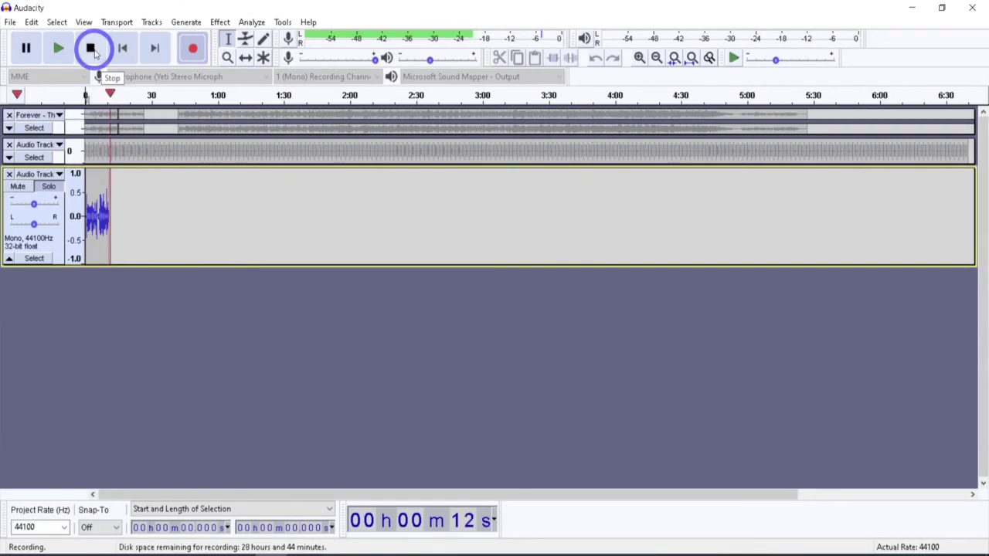
left_click(93, 51)
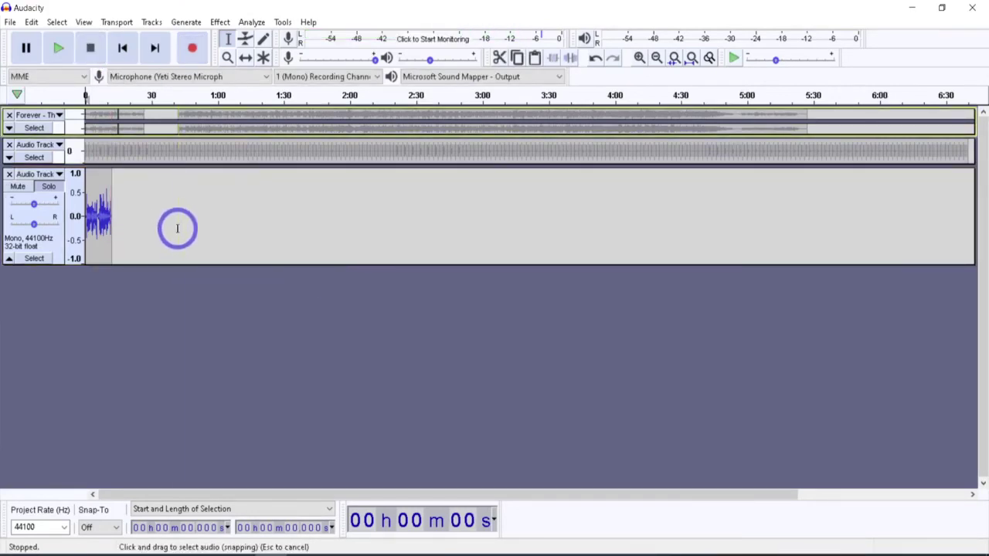
Enlarge the new recording's waveform, then preview playback from about 4.3 seconds and stop it
scroll(186, 217, "up", 2)
scroll(199, 216, "up", 1)
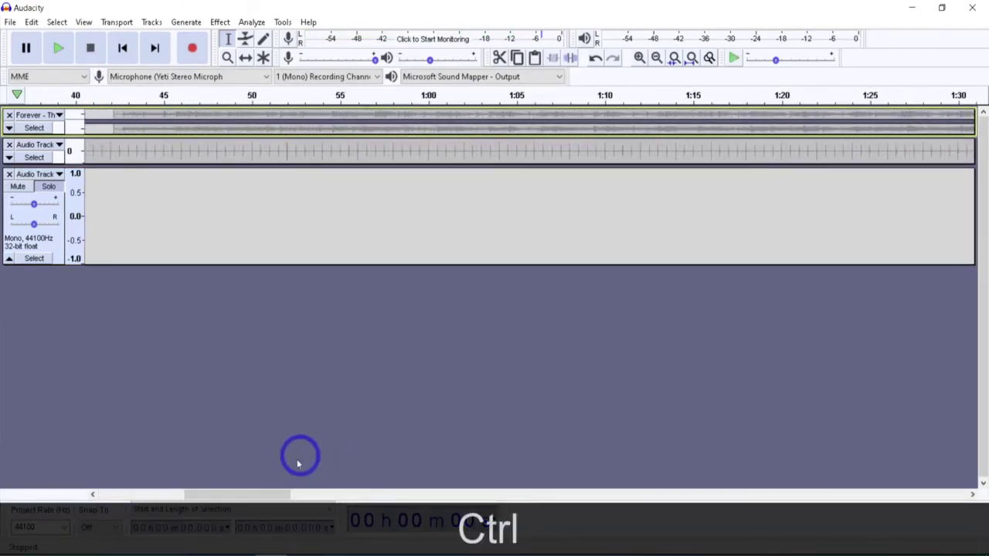
left_click_drag(272, 497, 111, 481)
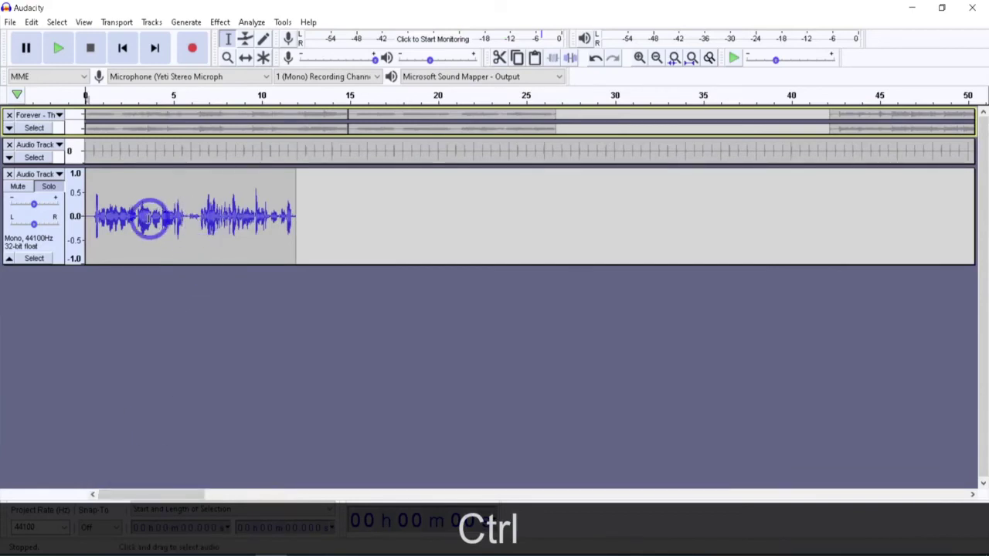
left_click(116, 204)
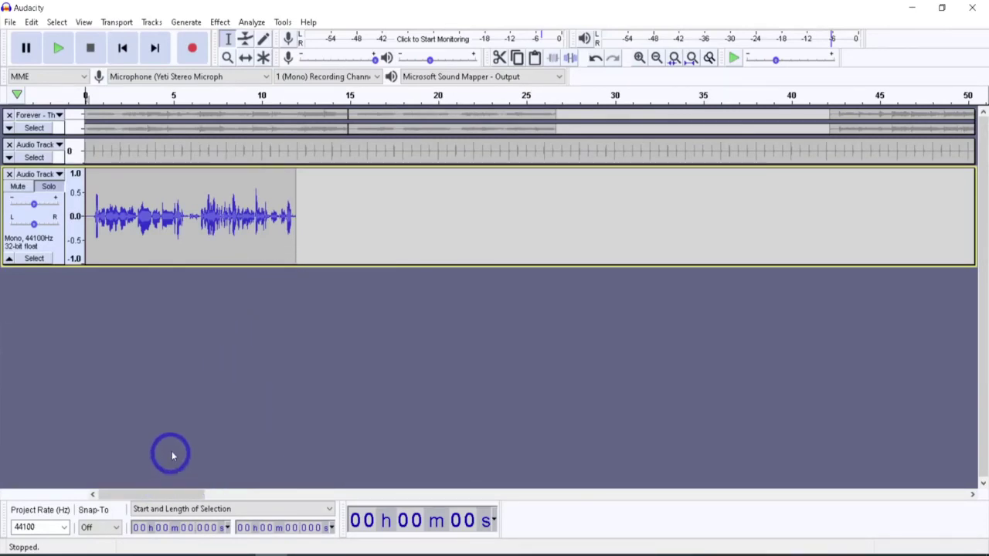
scroll(183, 363, "up", 2)
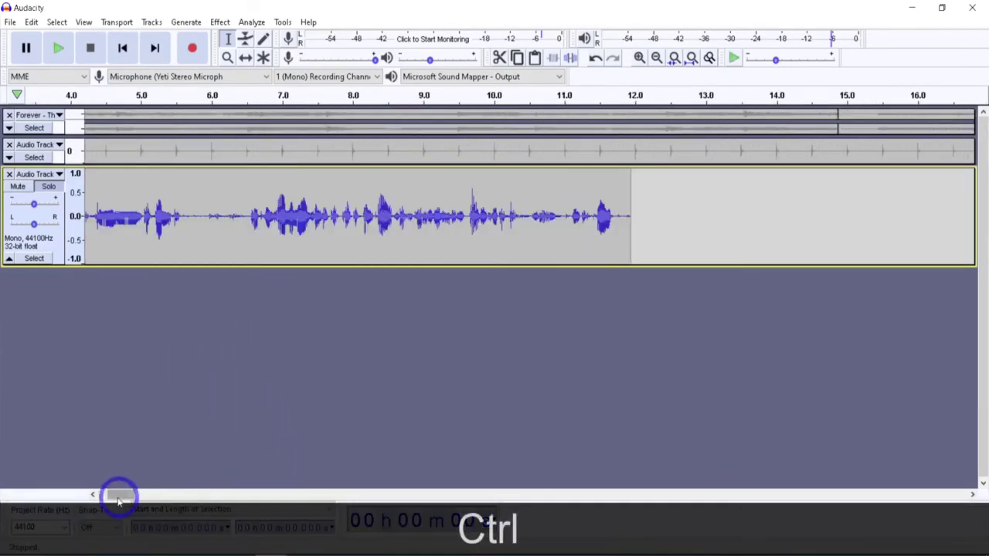
left_click_drag(119, 495, 76, 493)
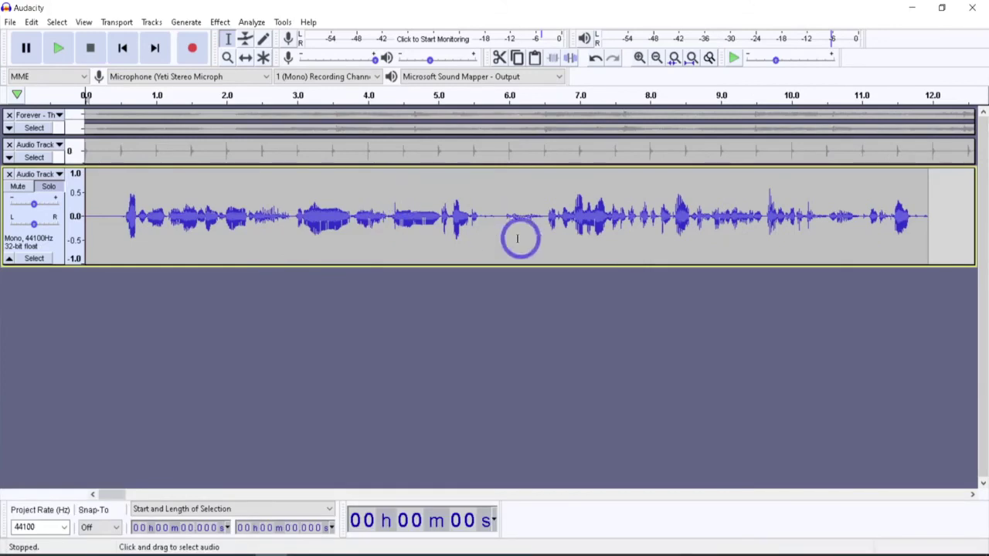
left_click(390, 211)
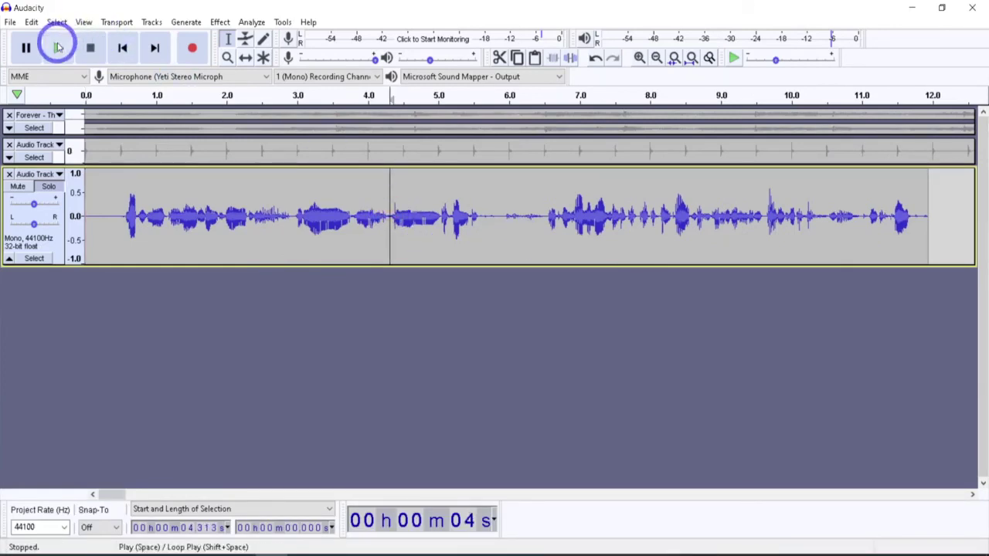
left_click(57, 48)
left_click(91, 48)
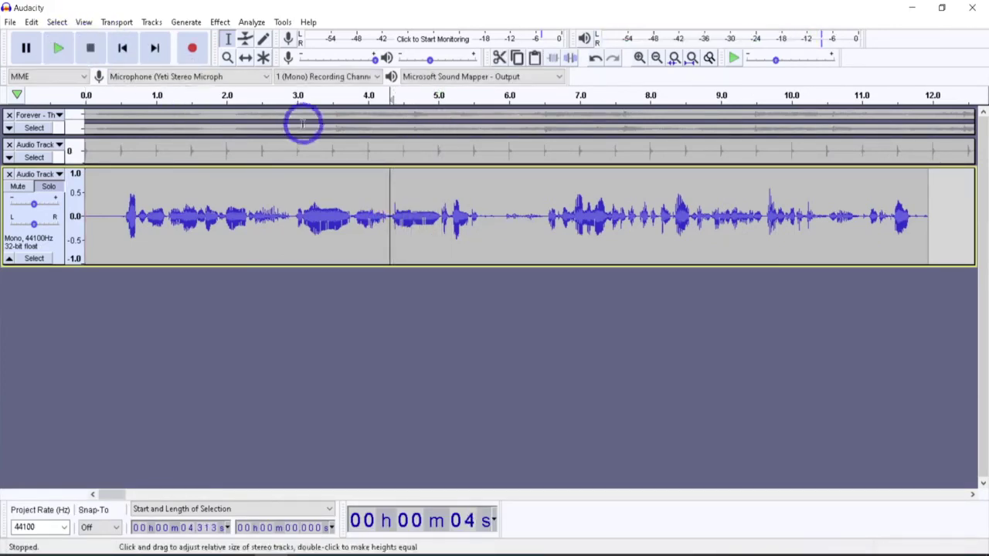
Preview the recording from about 2.8 seconds and stop playback
left_click(272, 151)
left_click(280, 95)
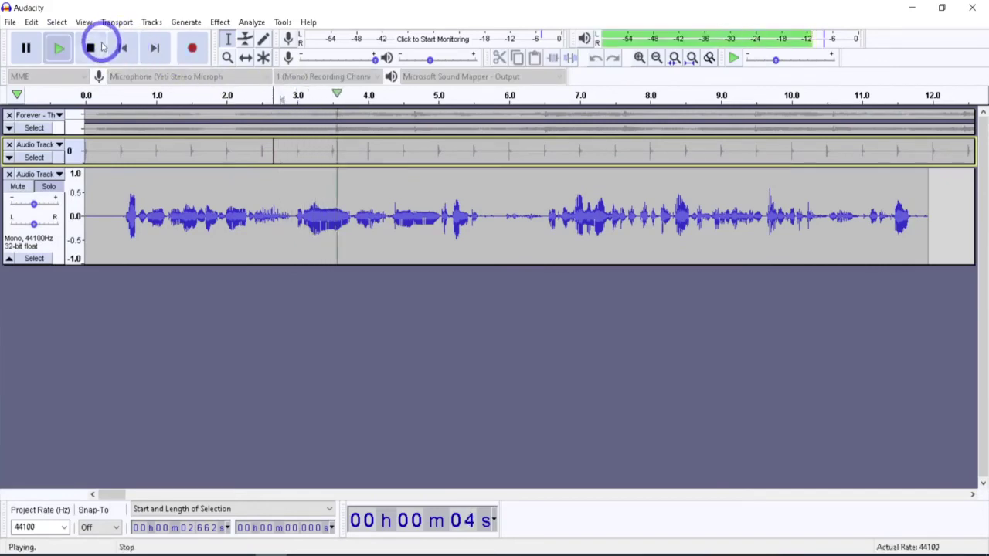
left_click(91, 48)
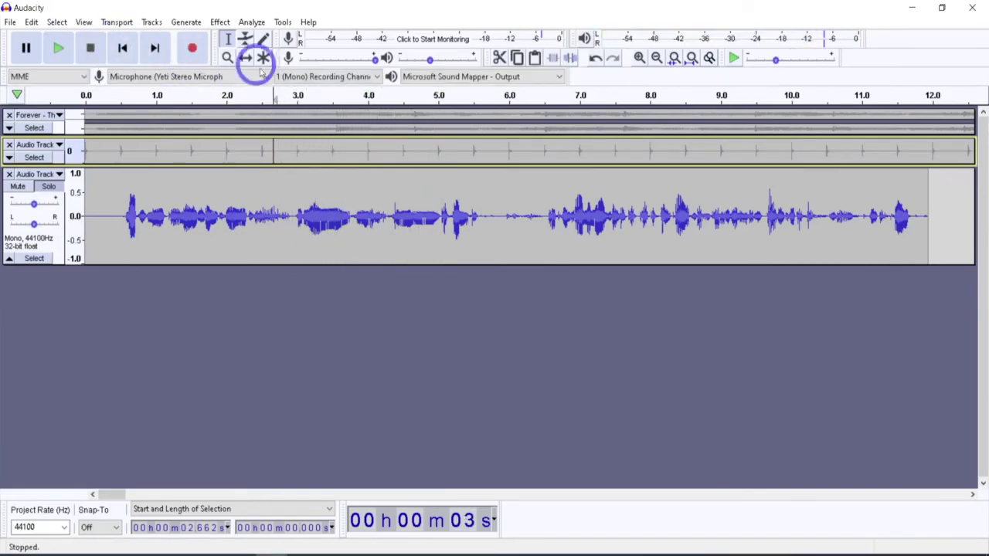
Delete the 0.73-second stretch starting at about 4.3 seconds in the mono recording, and preview the cut from about 3.4 seconds
left_click_drag(390, 209, 444, 209)
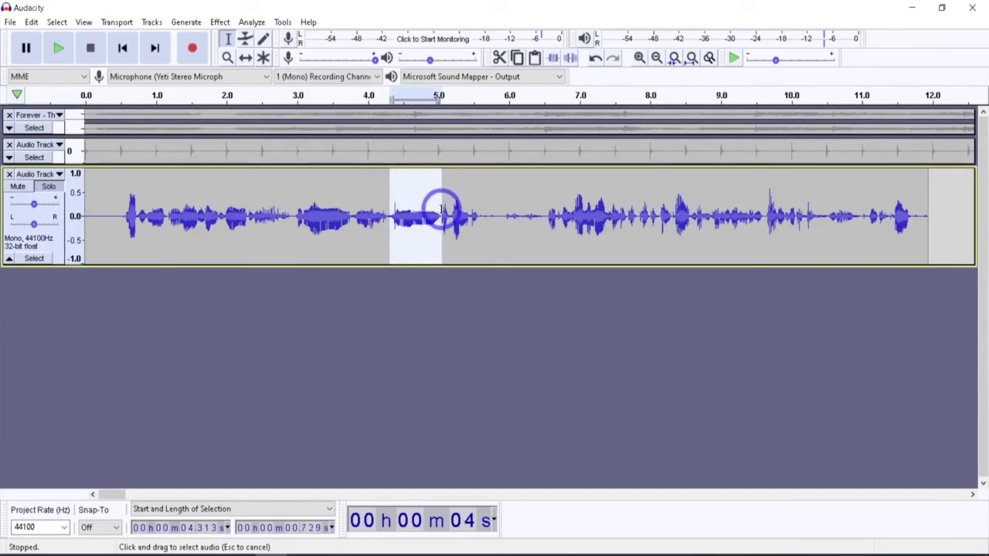
key("Delete")
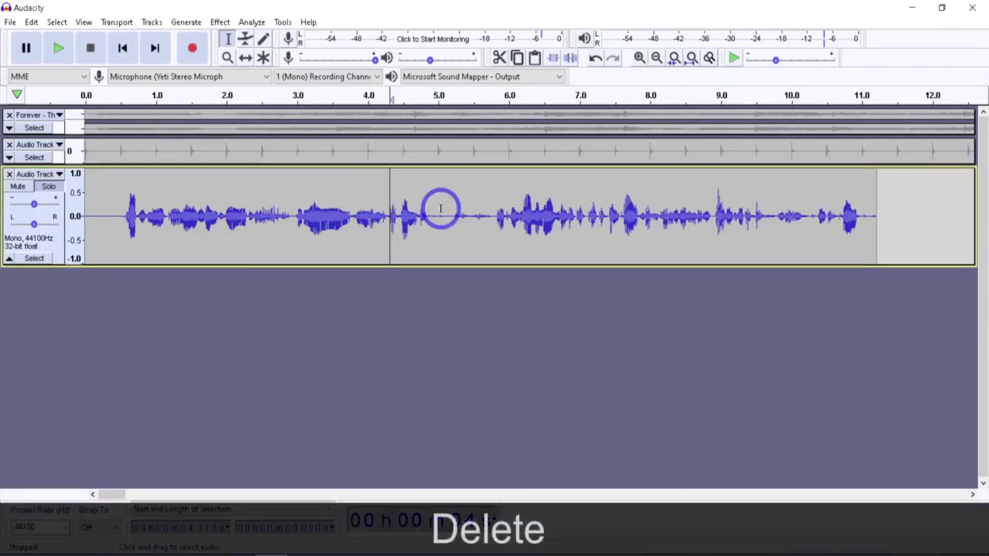
left_click(326, 100)
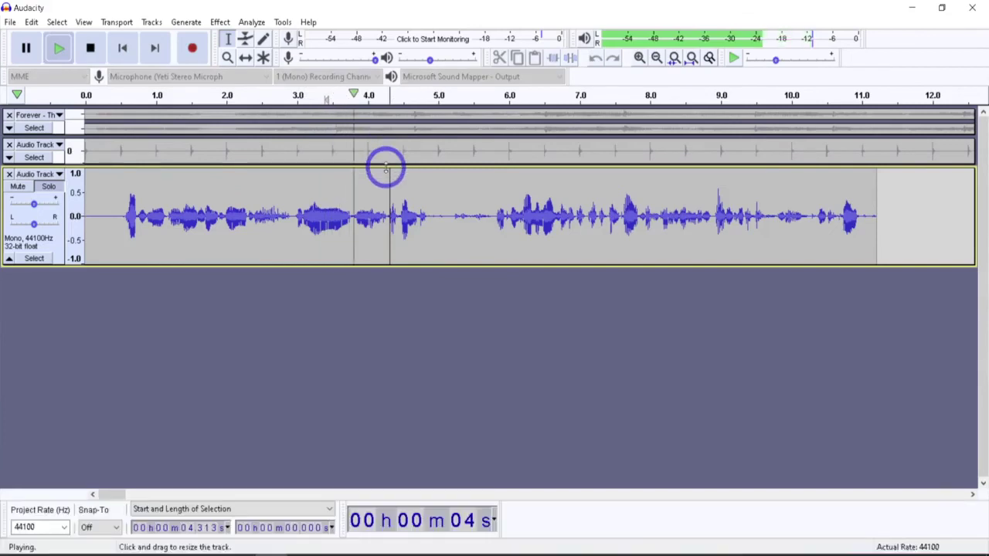
left_click(91, 48)
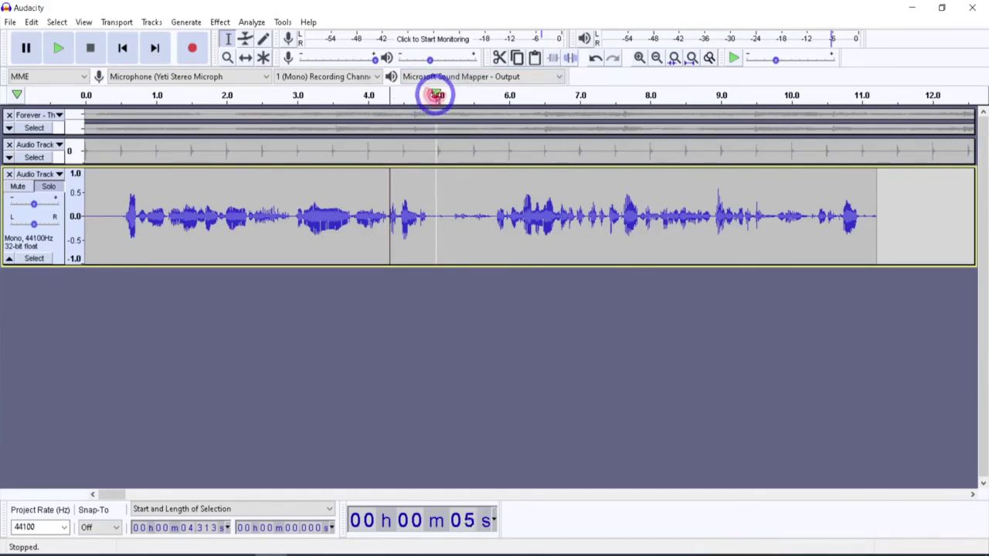
Preview the recording from about 5 seconds, and delete the 0.73-second quiet gap starting at about 4.97 seconds
left_click(436, 95)
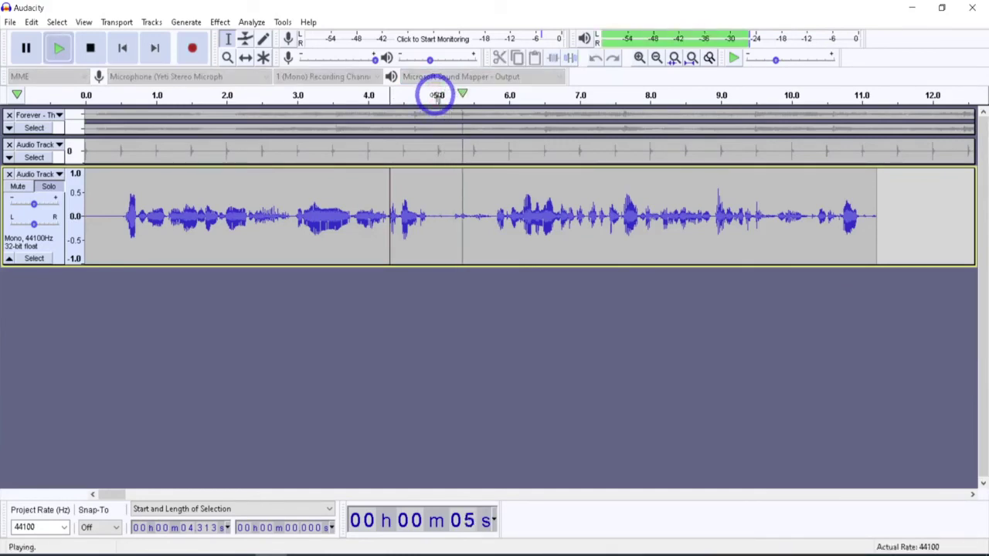
left_click(92, 48)
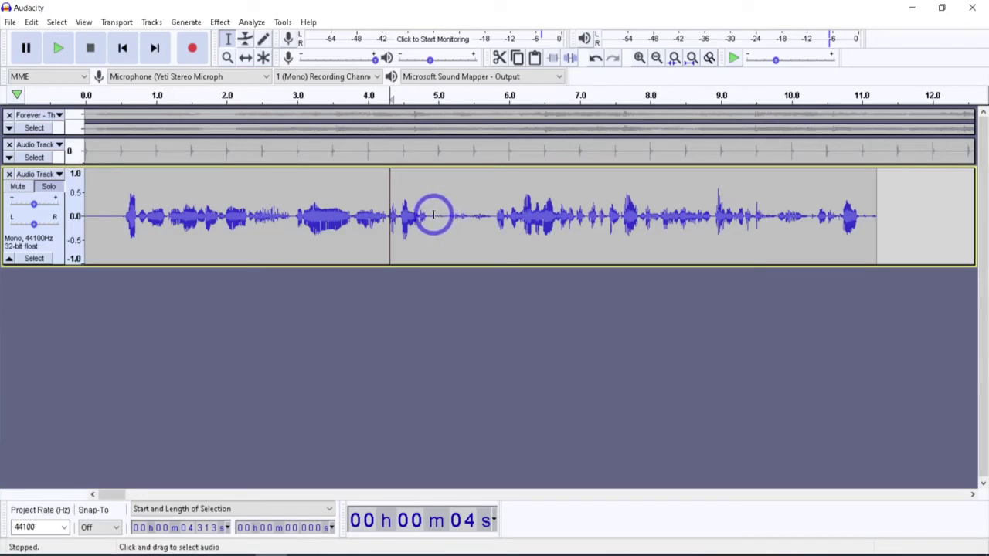
left_click_drag(436, 214, 483, 215)
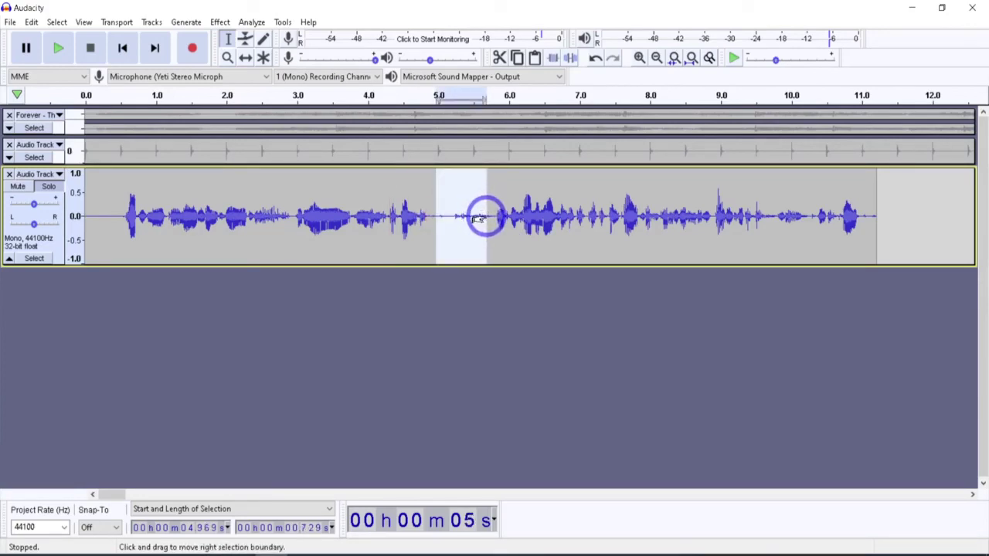
key("Delete")
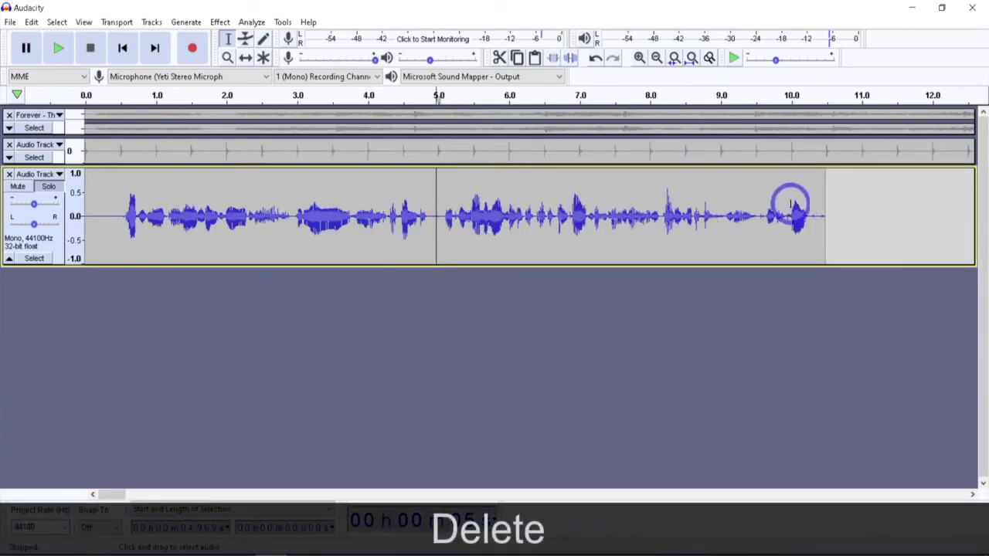
Trim the first 0.47 seconds of silence and about 0.2 seconds of trailing silence from the mono recording
left_click_drag(116, 209, 48, 214)
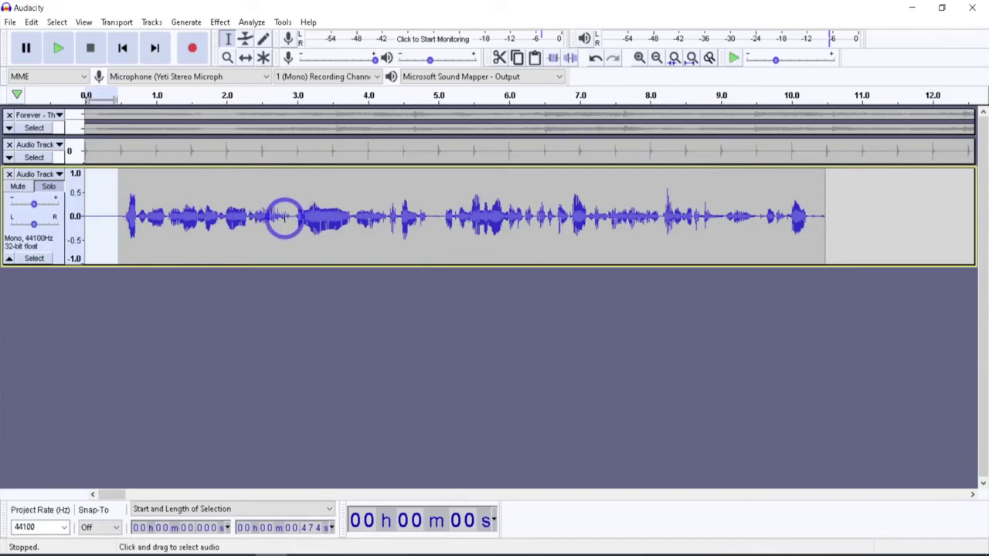
key("Delete")
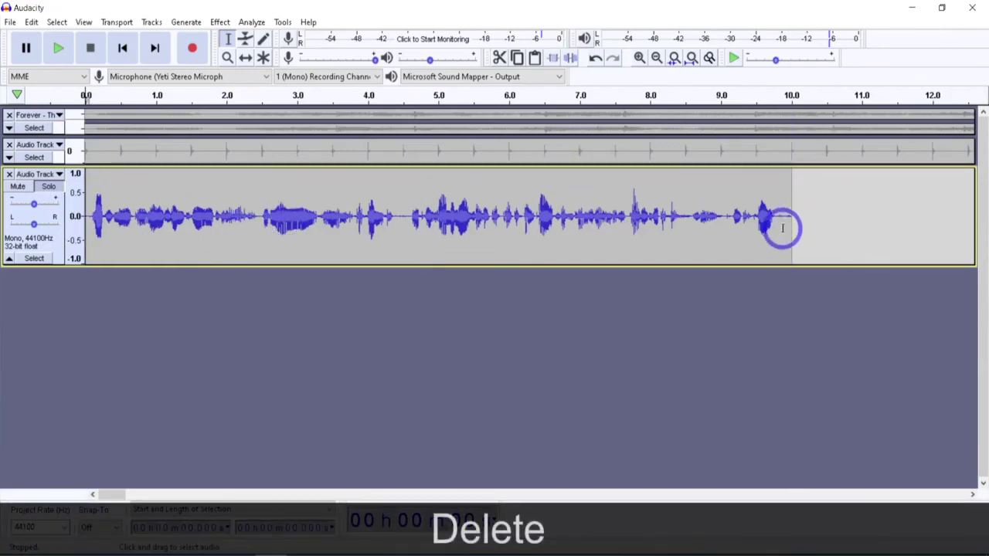
left_click_drag(780, 217, 738, 217)
key("Delete")
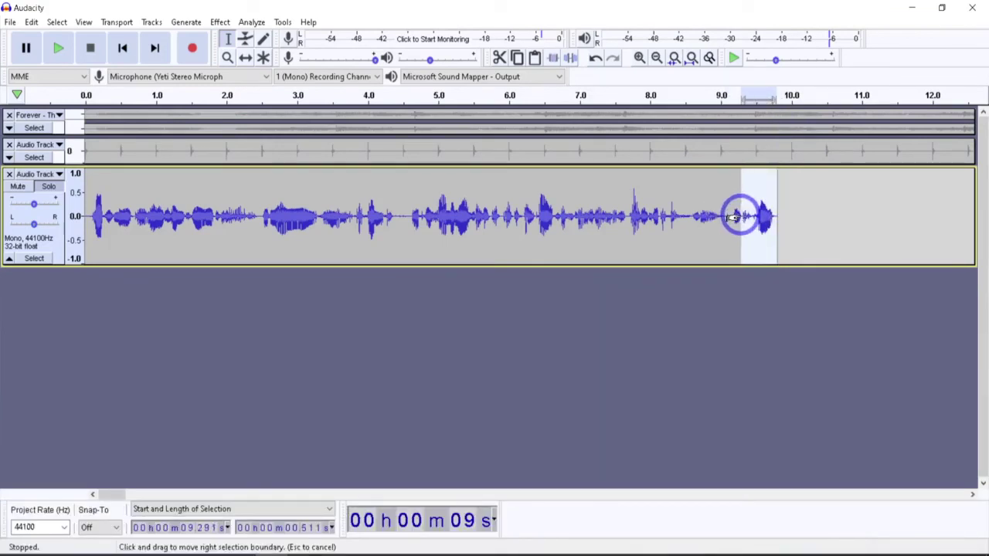
Apply a Fade Out to the final 0.51 seconds of the mono recording, starting at about 9.29 seconds
left_click(220, 22)
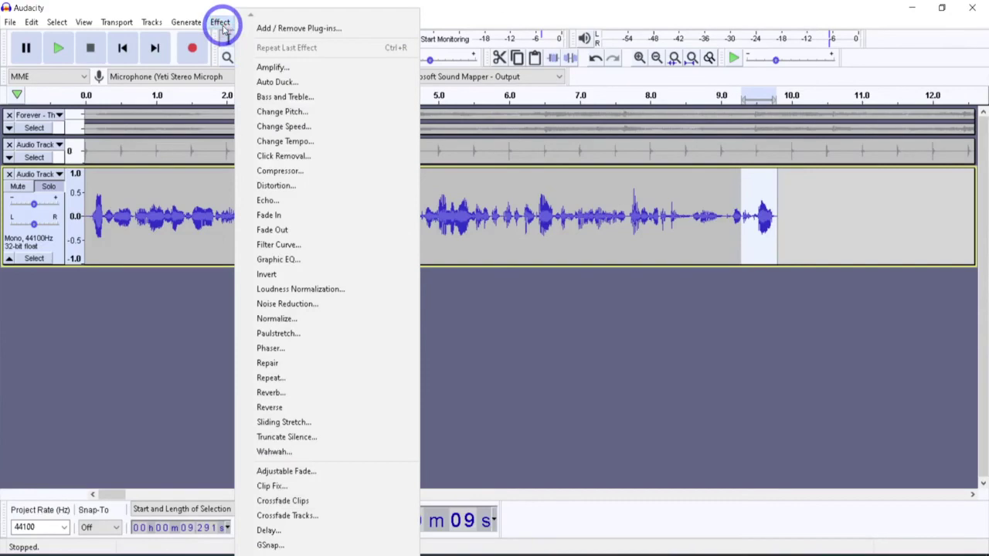
left_click(295, 230)
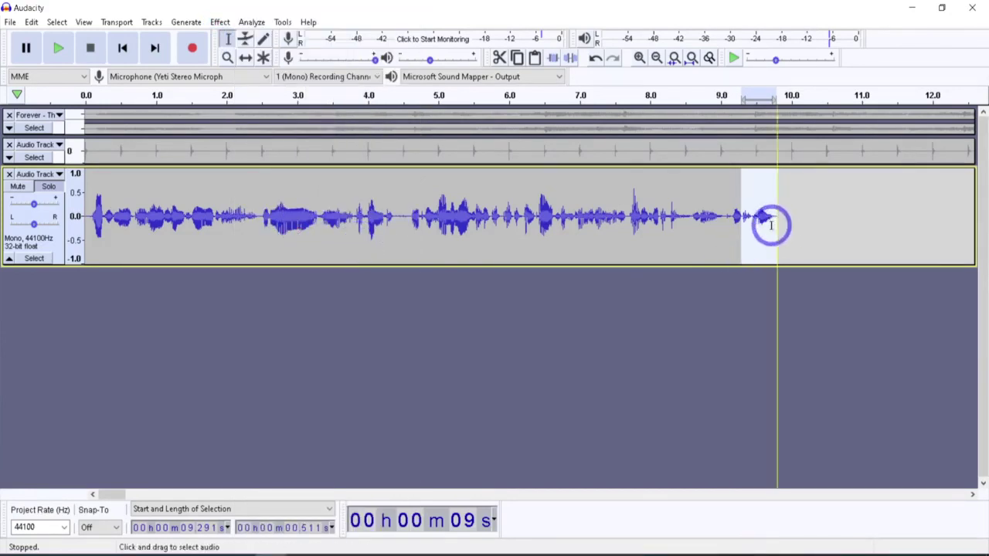